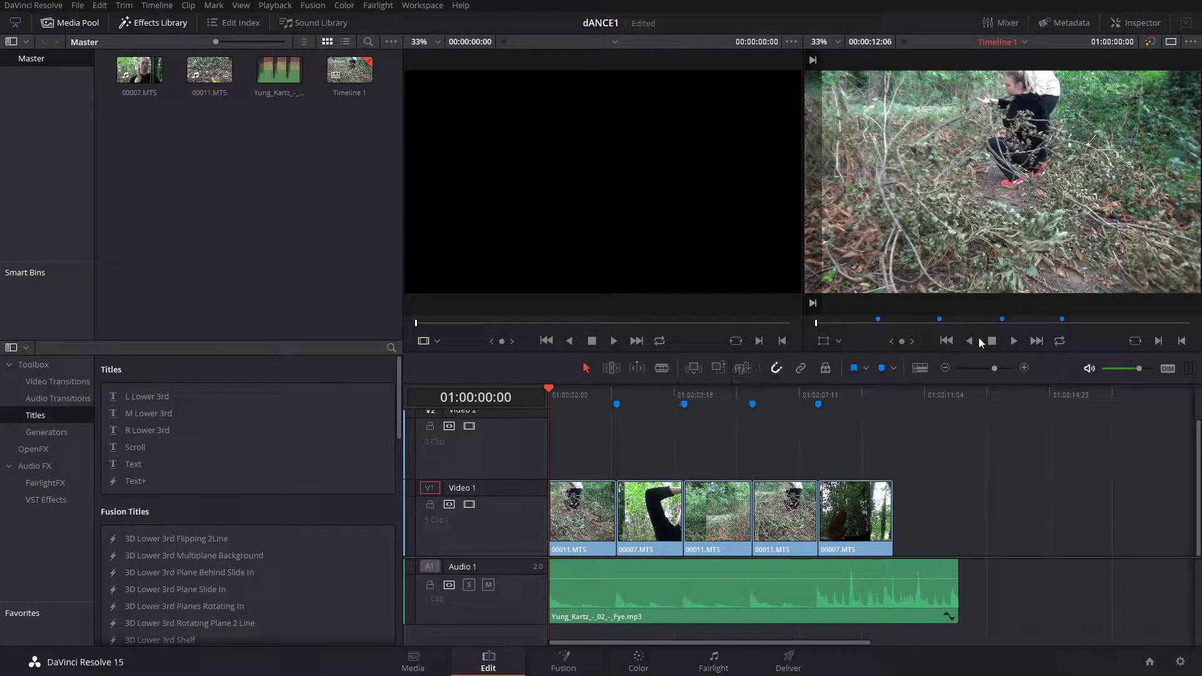
- Play the timeline from its beginning into the last clip and stop playback
{"action": "left_click", "coordinate": [1014, 341]}
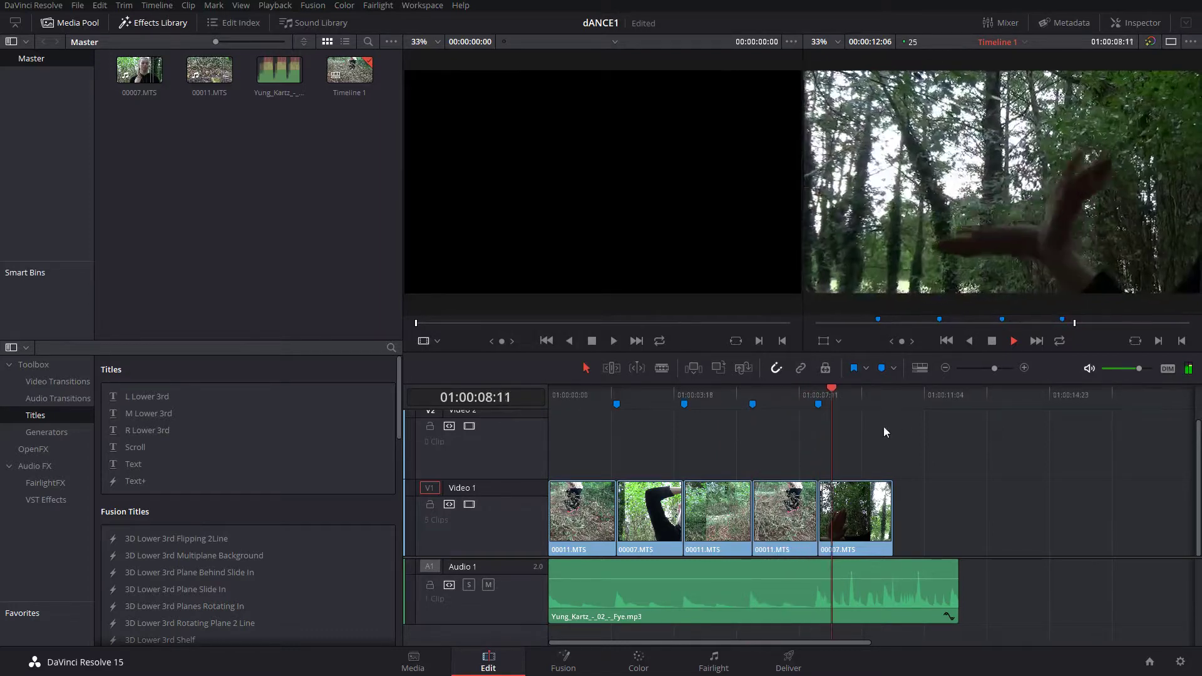
{"action": "left_click", "coordinate": [994, 343]}
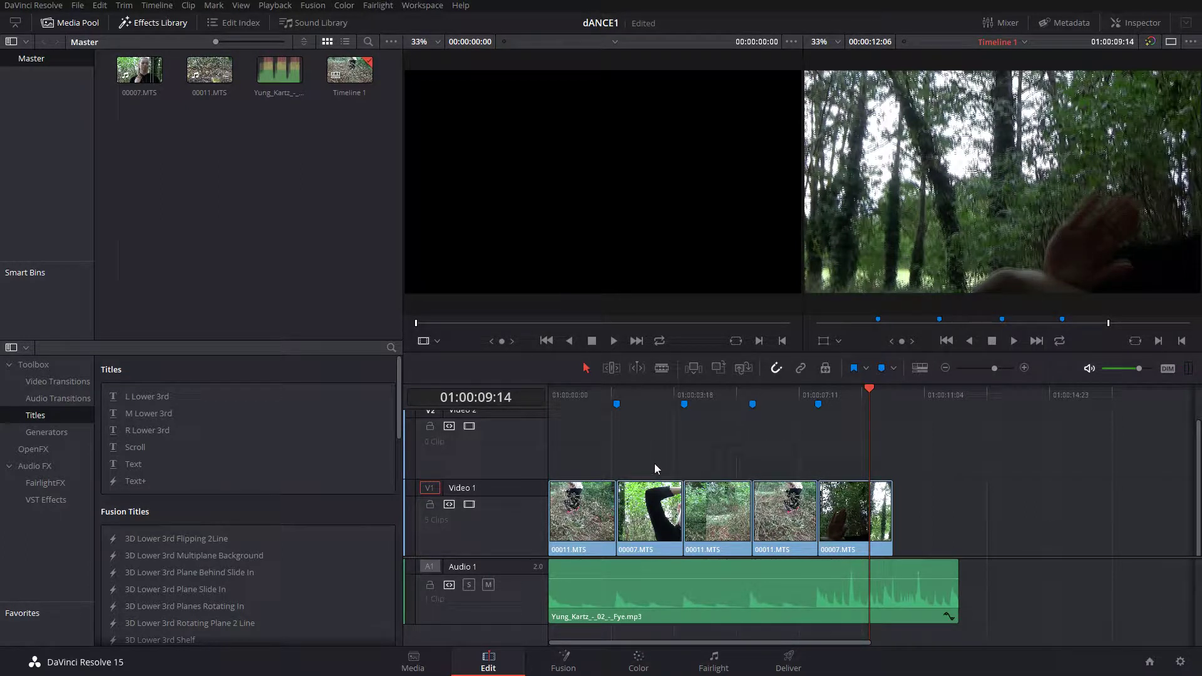
- Inspect the imported music file on the Media page, return to the Edit page and open clip 00011.MTS in the source viewer
{"action": "left_click", "coordinate": [420, 659]}
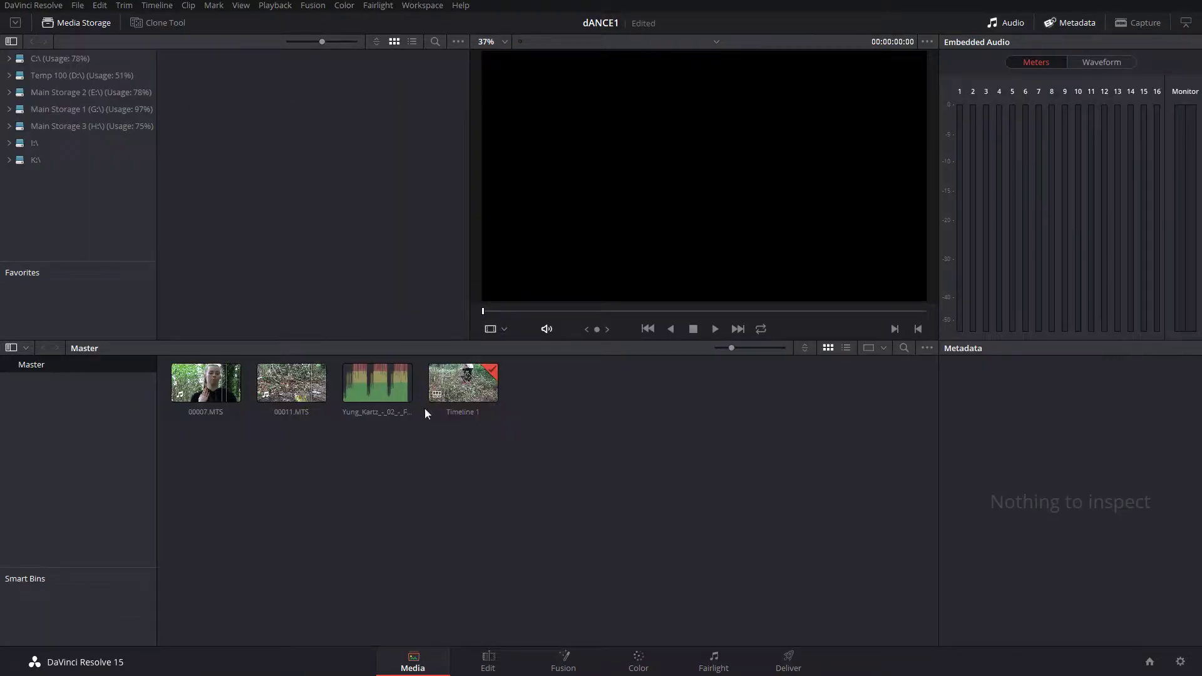
{"action": "left_click", "coordinate": [365, 390]}
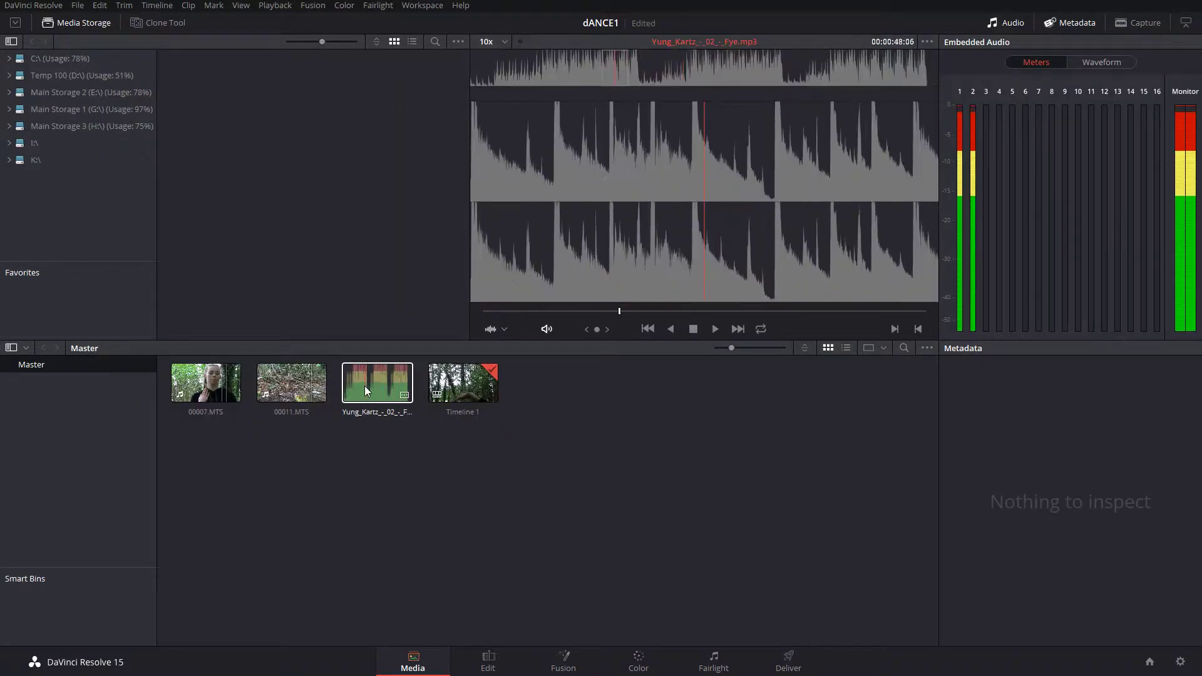
{"action": "left_click", "coordinate": [452, 584]}
{"action": "left_click", "coordinate": [489, 659]}
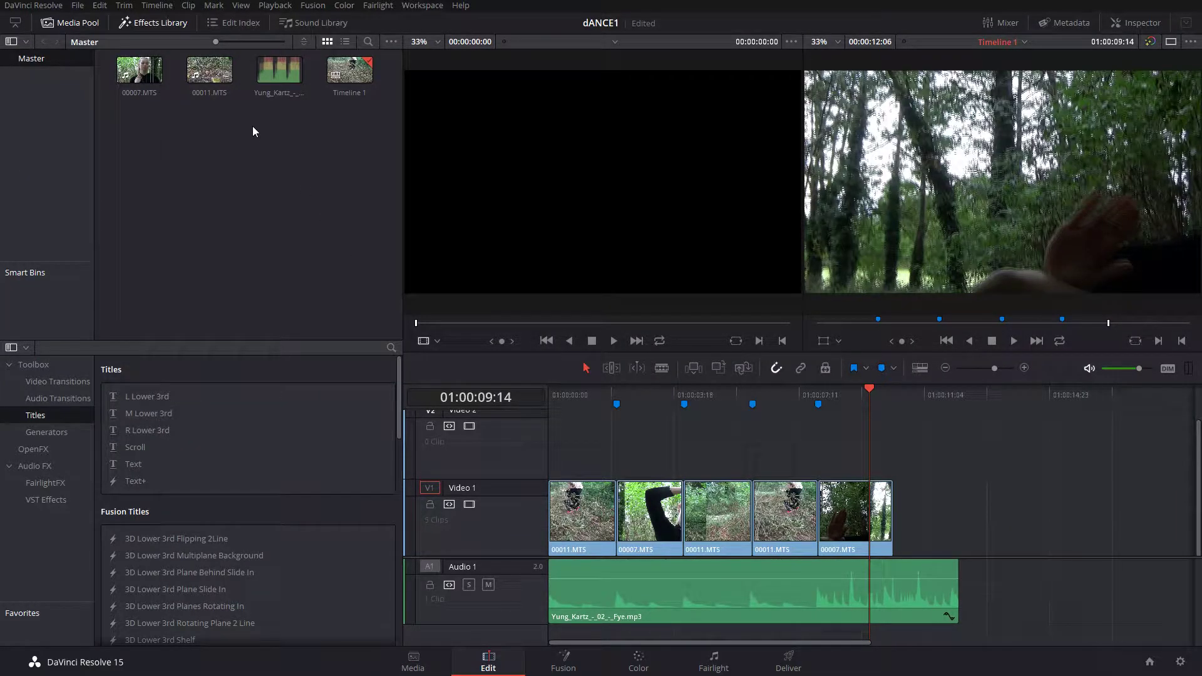
{"action": "left_click", "coordinate": [201, 67]}
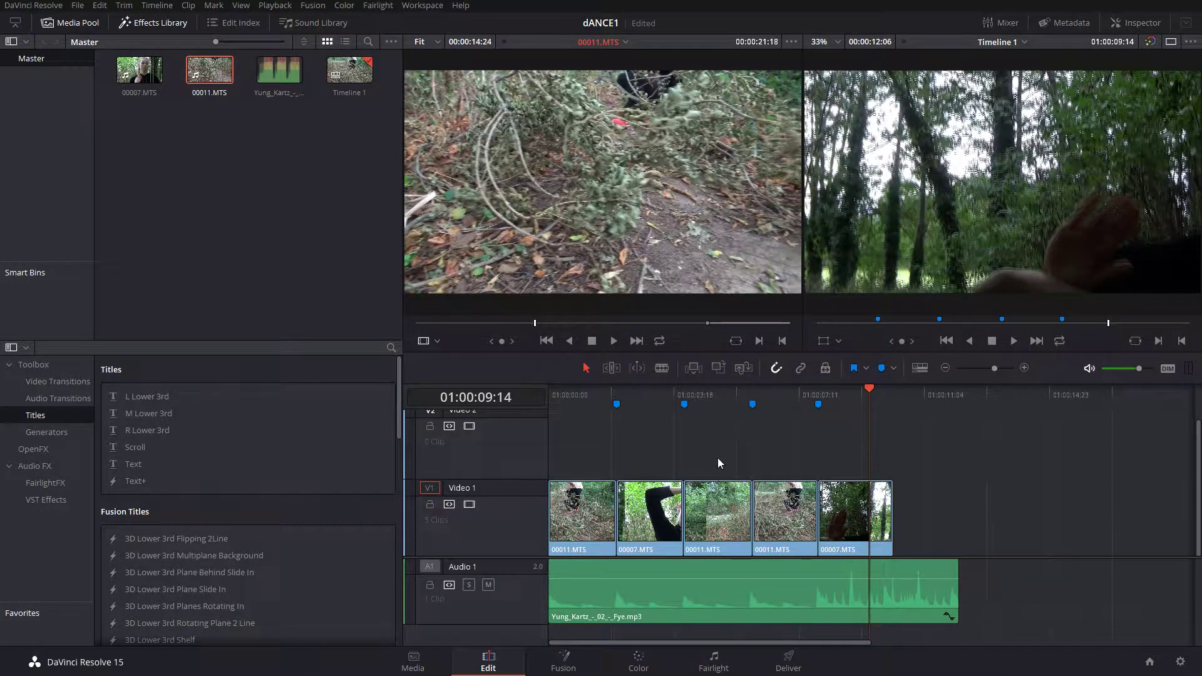
- Ripple-delete the fourth clip on Video 1, and undo the deletion
{"action": "left_click", "coordinate": [791, 509]}
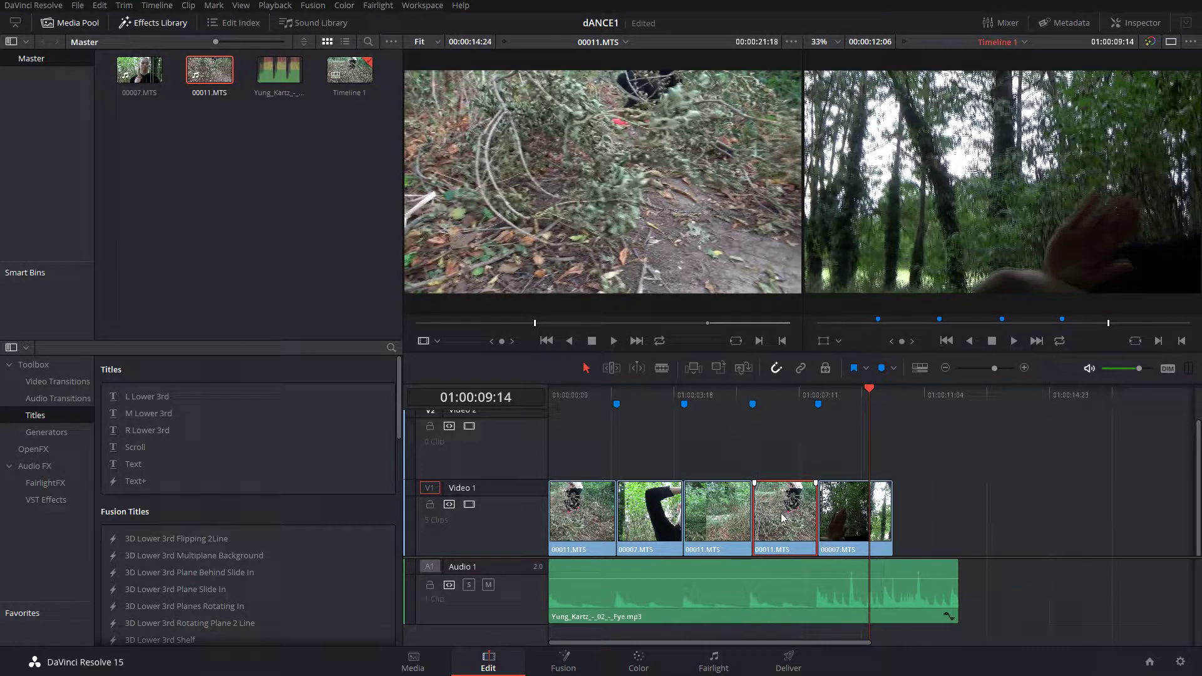
{"action": "key", "text": "BackSpace"}
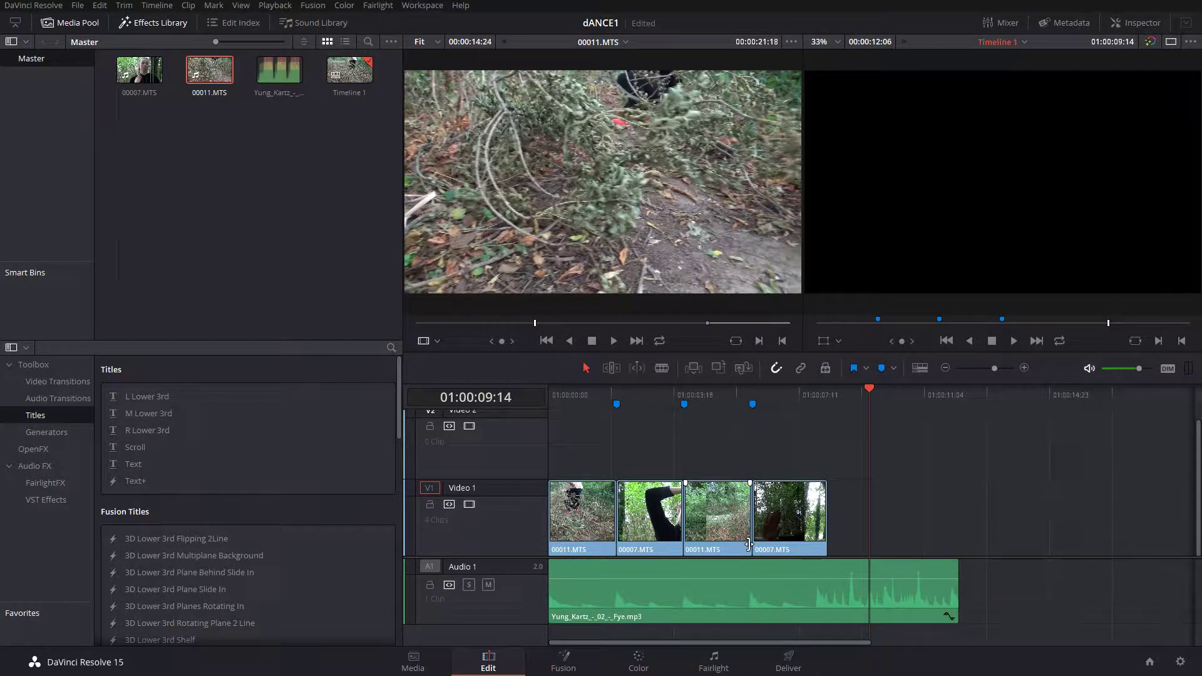
{"action": "key", "text": "ctrl+z"}
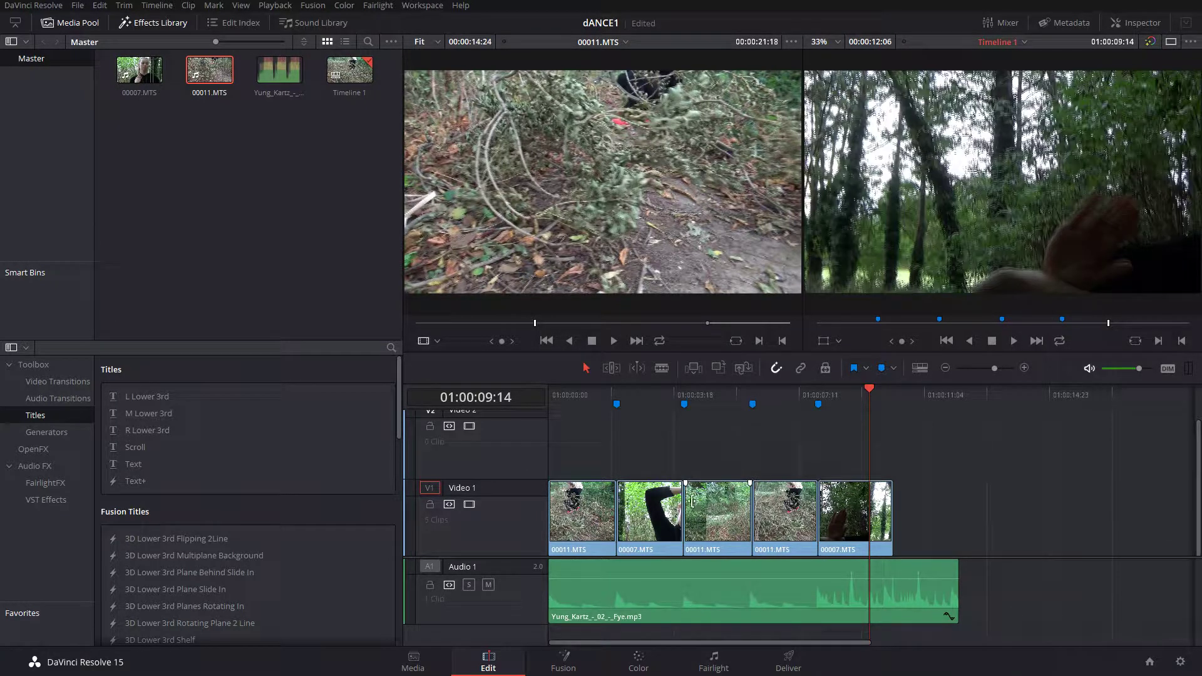
- Ripple-delete the first clip on Video 1, and undo the deletion
{"action": "left_click", "coordinate": [579, 507]}
{"action": "key", "text": "End"}
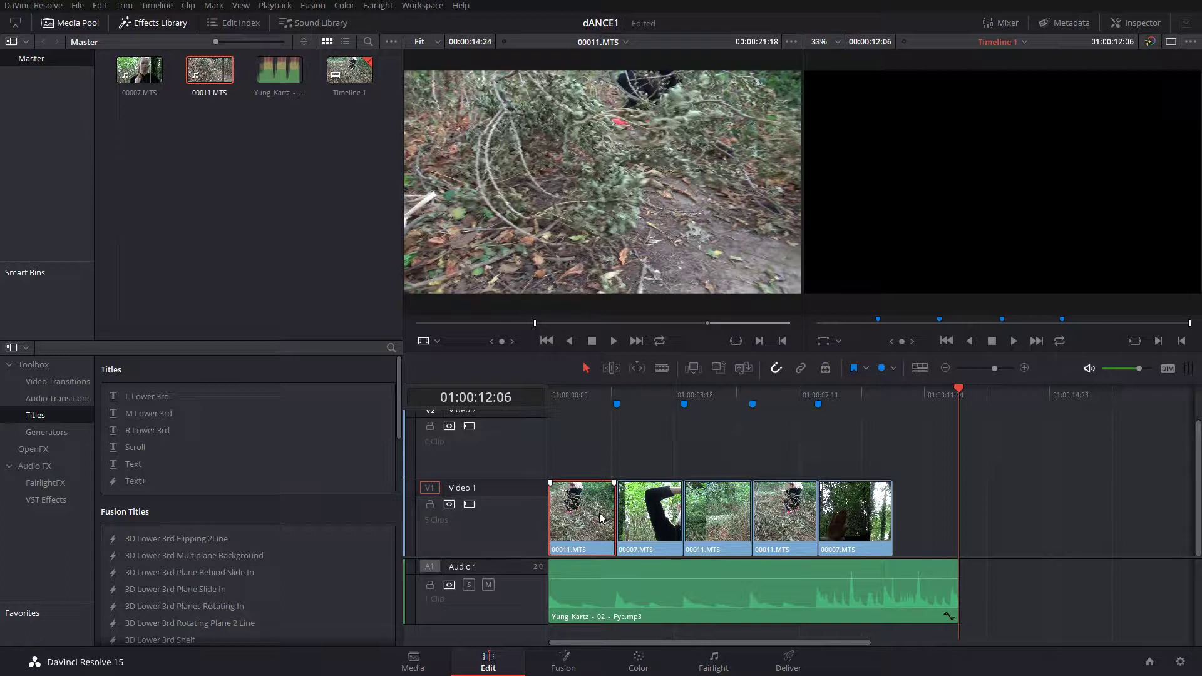
{"action": "left_click", "coordinate": [716, 500]}
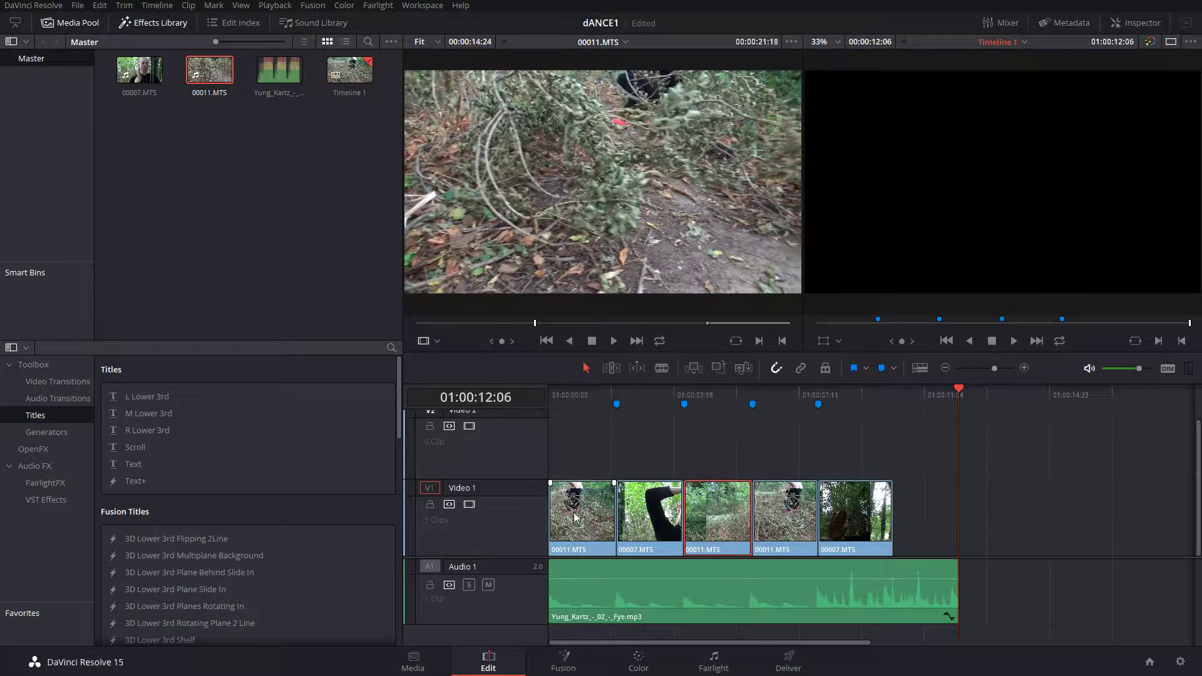
{"action": "left_click", "coordinate": [562, 517]}
{"action": "key", "text": "BackSpace"}
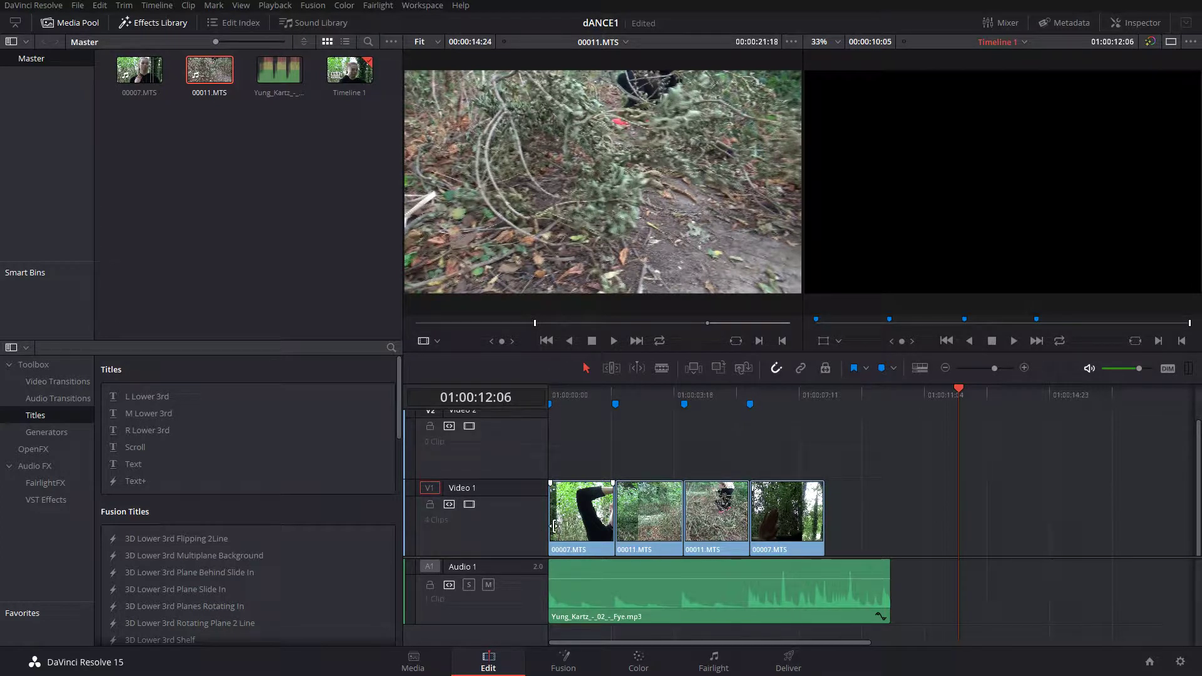
{"action": "key", "text": "ctrl+z"}
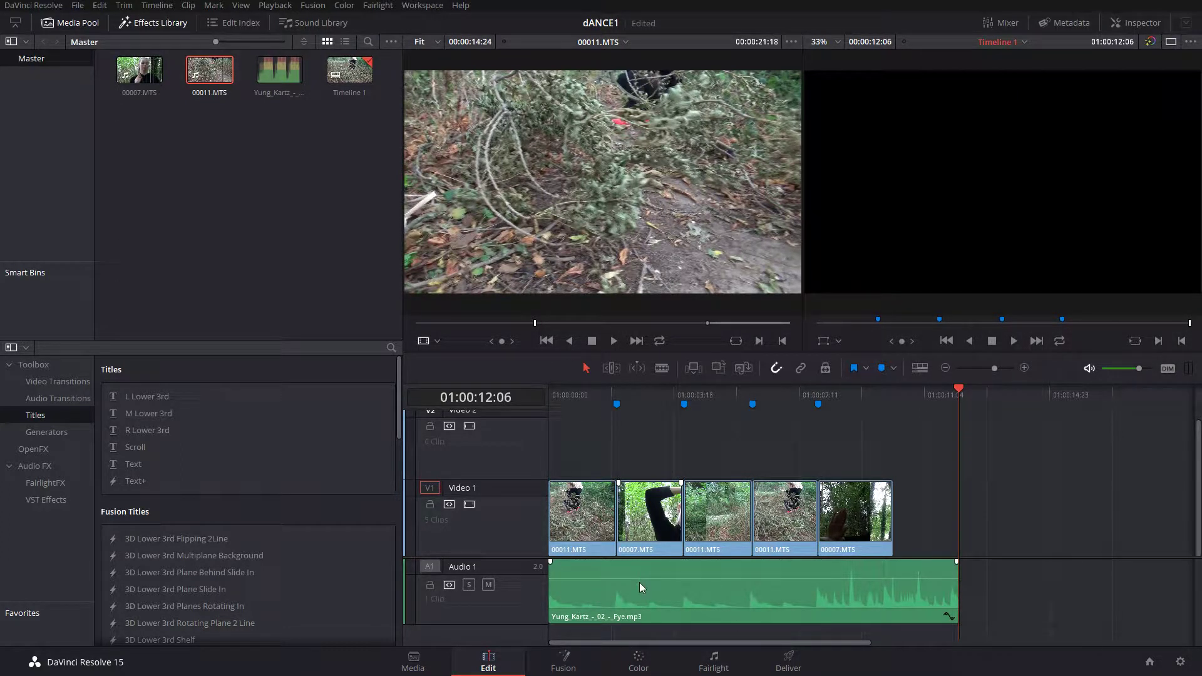
- Delete the third clip on Video 1 leaving a gap in its place, and undo the deletion
{"action": "left_click", "coordinate": [719, 504]}
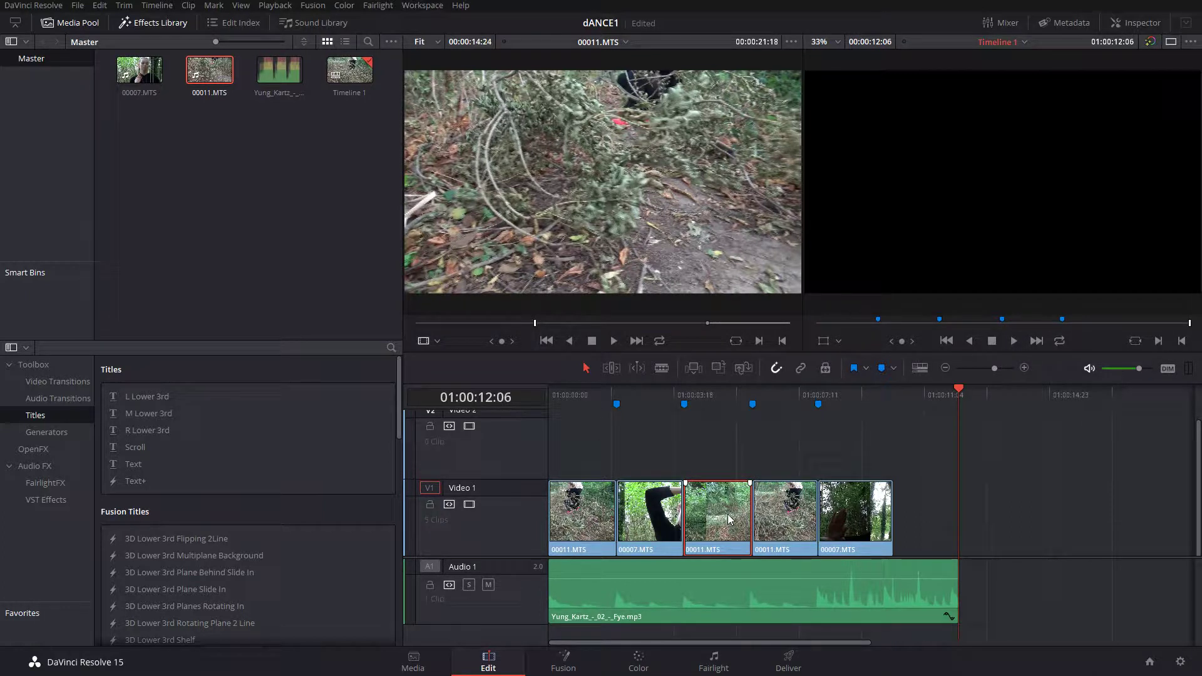
{"action": "key", "text": "BackSpace"}
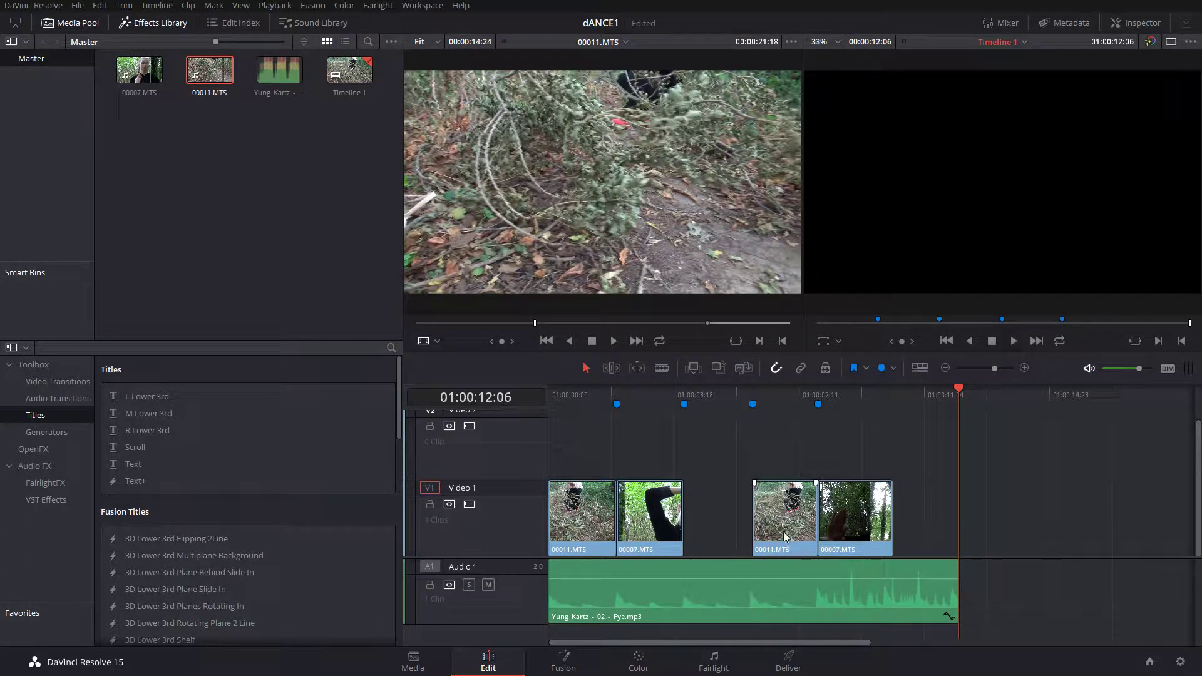
{"action": "key", "text": "ctrl+z"}
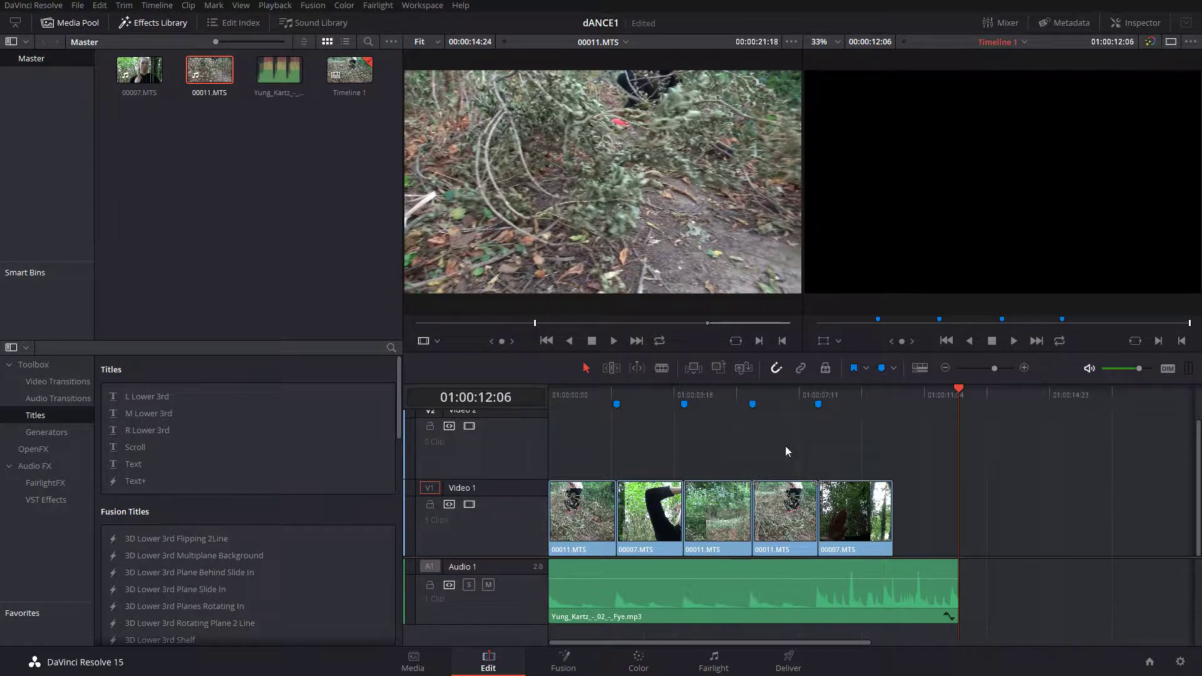
- Select the last clip on Video 1 and move the playhead to the start of the timeline
{"action": "left_click", "coordinate": [848, 508]}
{"action": "left_click", "coordinate": [562, 399]}
{"action": "left_click_drag", "start_coordinate": [562, 400], "coordinate": [534, 396]}
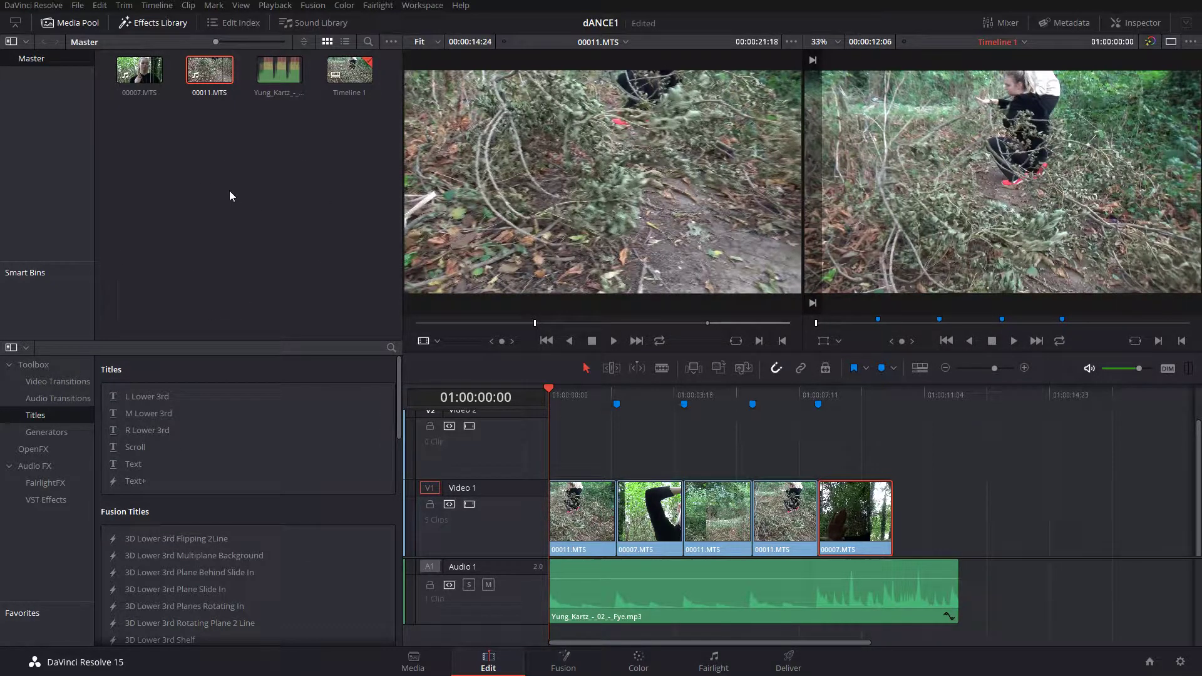
- Hide and show the Media Pool, and do the same with the Effects Library
{"action": "left_click", "coordinate": [88, 28]}
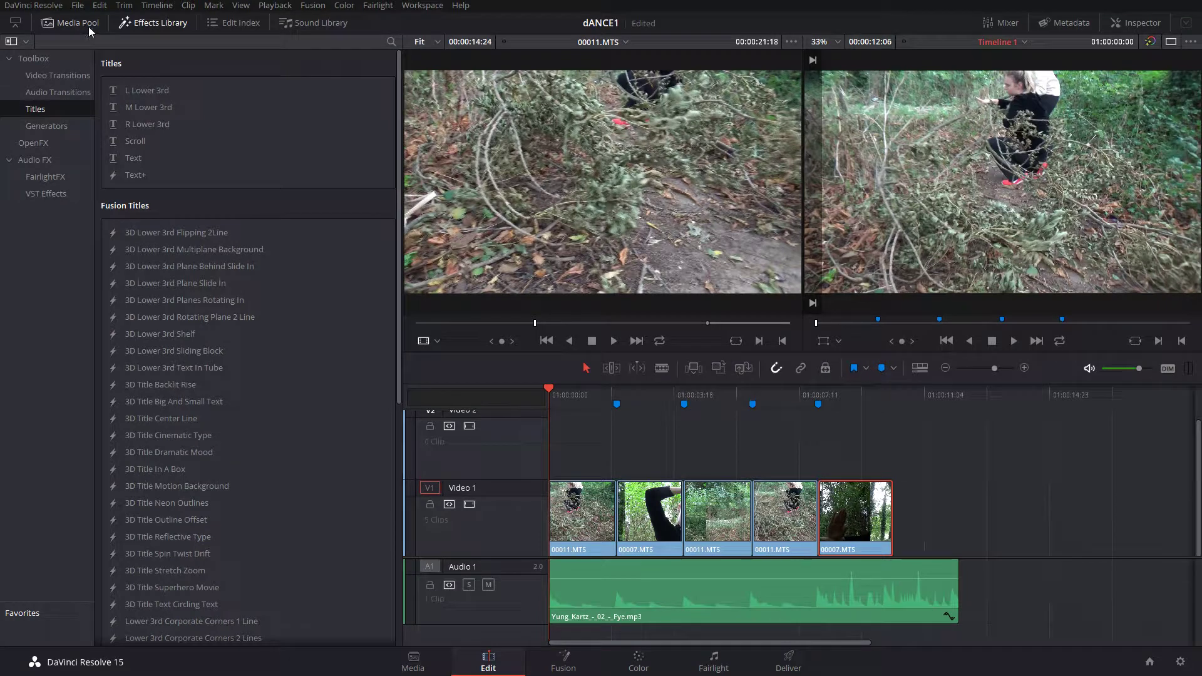
{"action": "left_click", "coordinate": [88, 27]}
{"action": "left_click", "coordinate": [146, 25]}
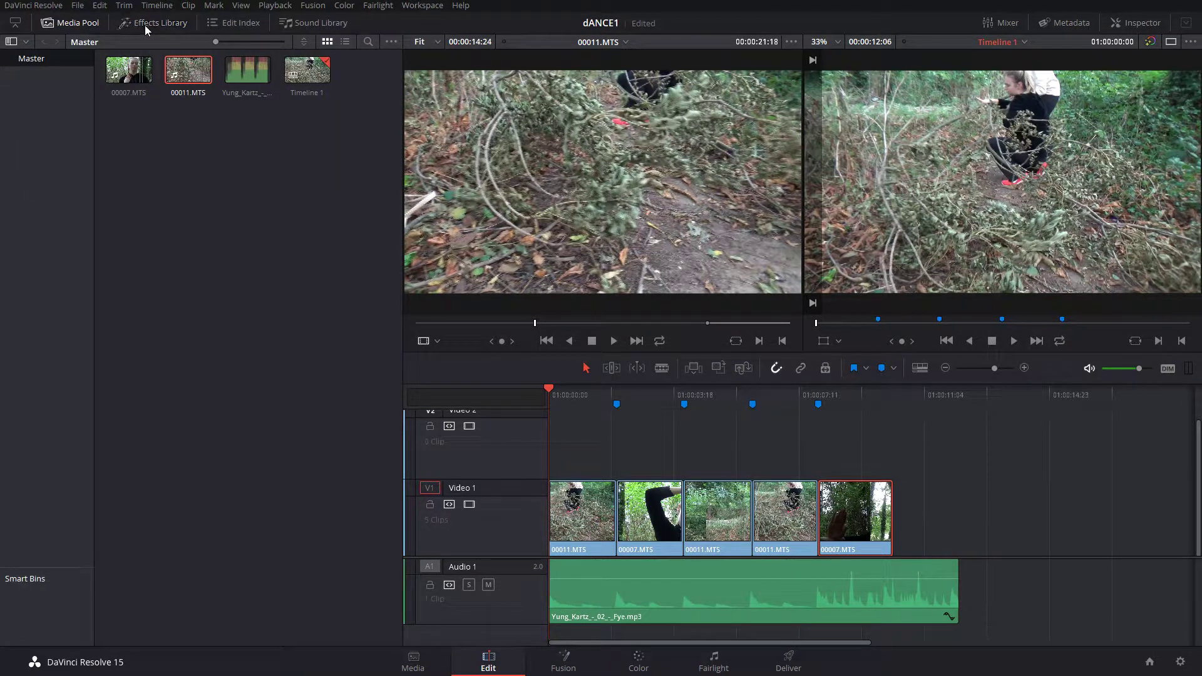
{"action": "left_click", "coordinate": [144, 25]}
{"action": "left_click", "coordinate": [149, 25]}
{"action": "left_click", "coordinate": [151, 25]}
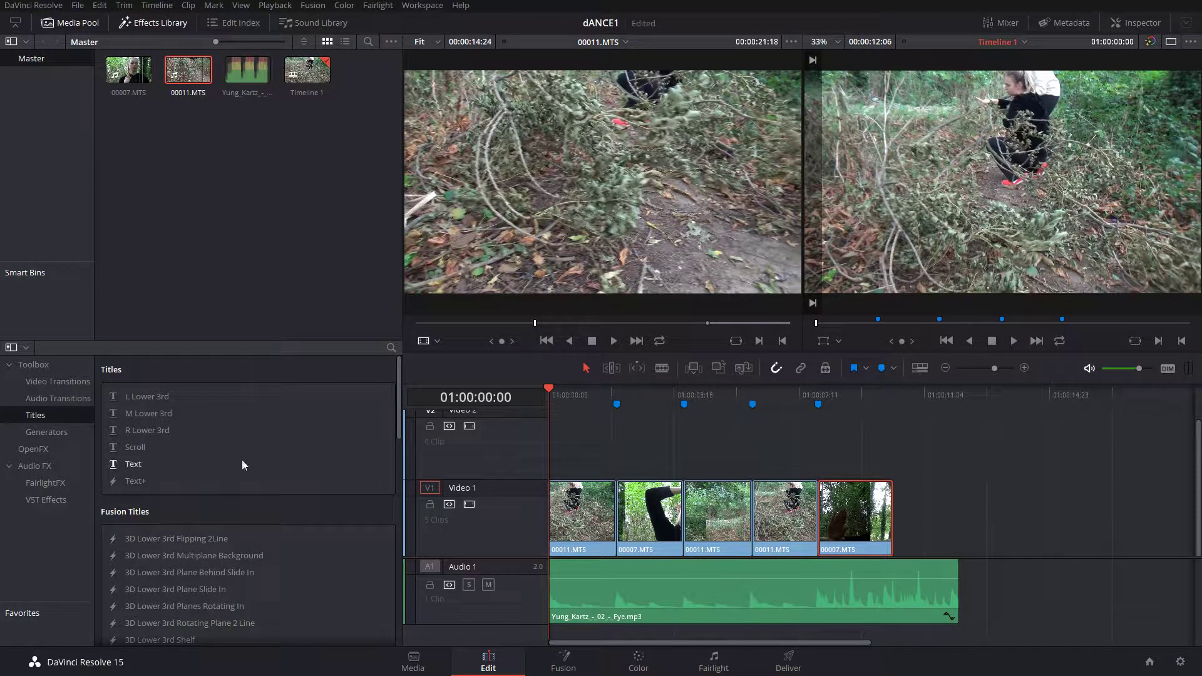
- Add a Cross Dissolve video transition at the cut between the first and second clips on Video 1
{"action": "left_click", "coordinate": [59, 383]}
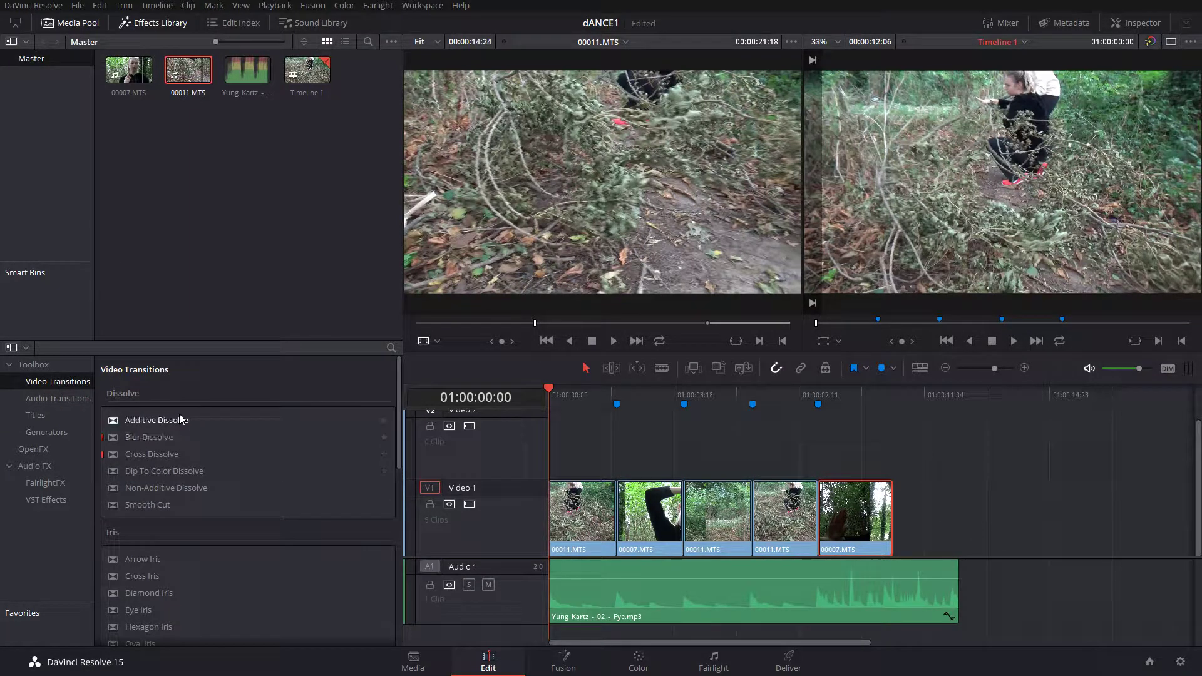
{"action": "scroll", "coordinate": [235, 514], "scroll_direction": "down", "scroll_amount": 10}
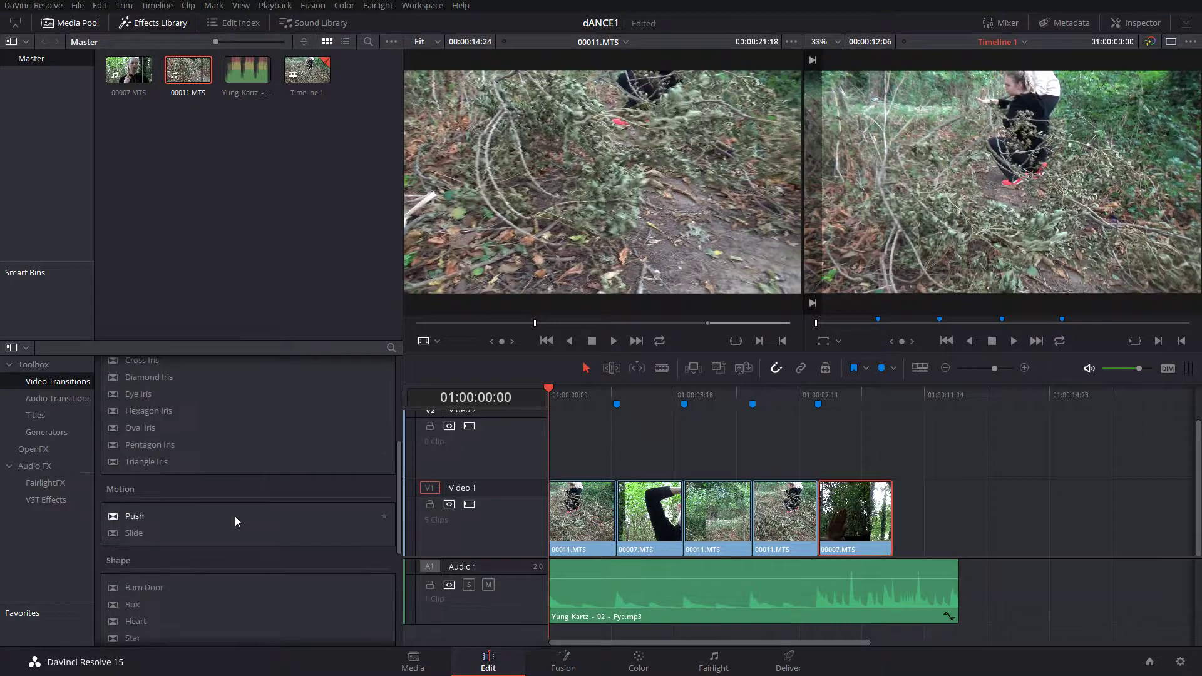
{"action": "scroll", "coordinate": [237, 526], "scroll_direction": "down", "scroll_amount": 2}
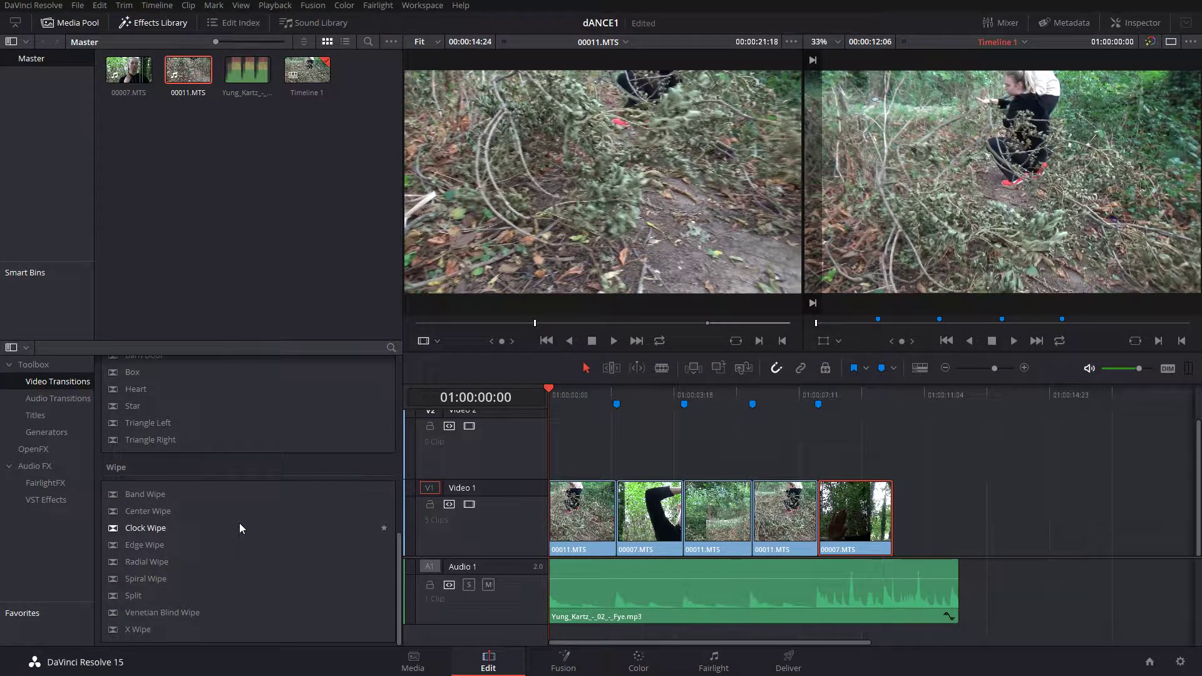
{"action": "scroll", "coordinate": [238, 525], "scroll_direction": "up", "scroll_amount": 12}
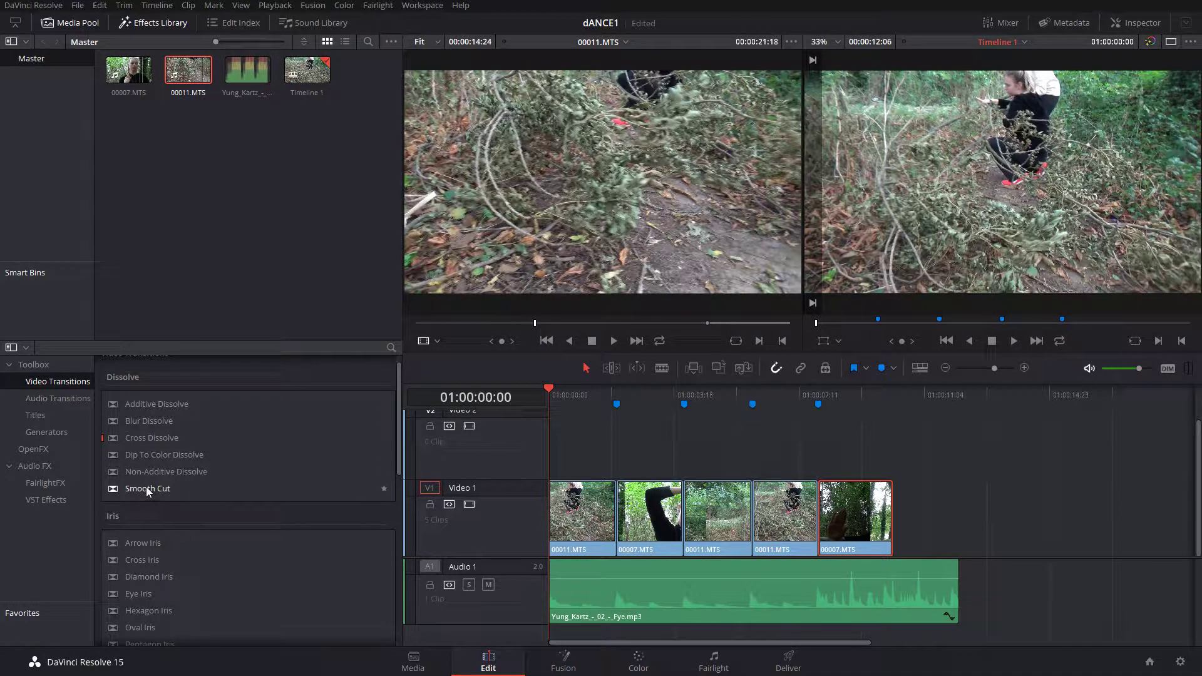
{"action": "scroll", "coordinate": [238, 454], "scroll_direction": "up", "scroll_amount": 1}
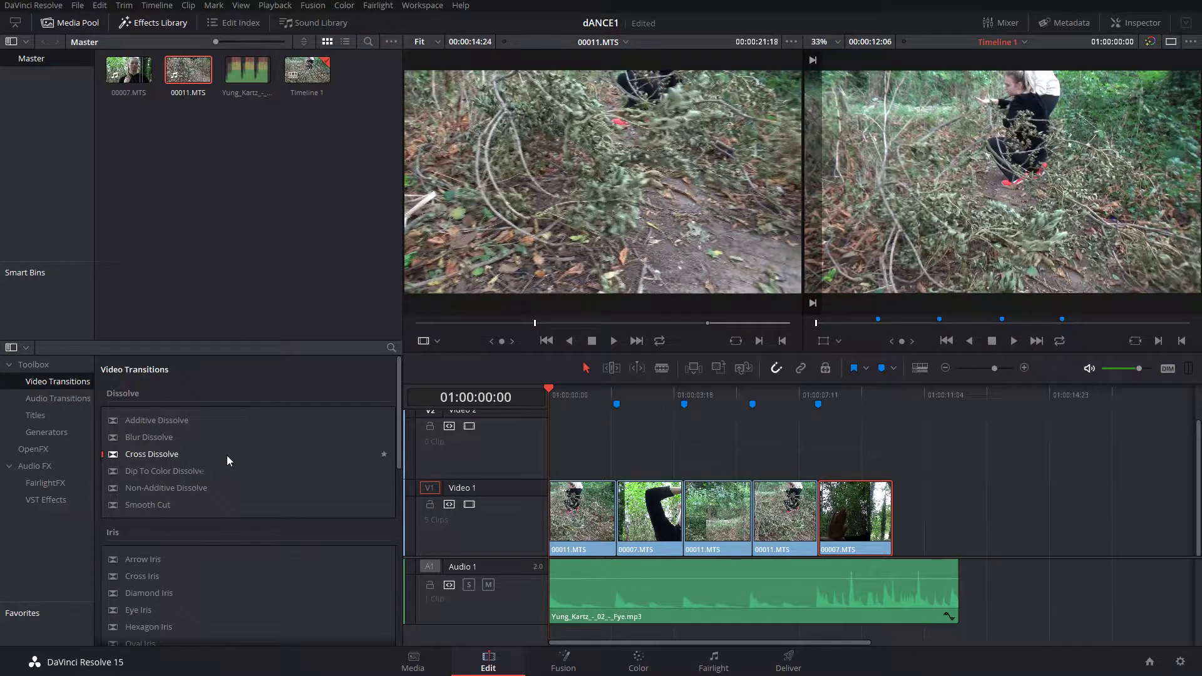
{"action": "scroll", "coordinate": [228, 460], "scroll_direction": "down", "scroll_amount": 5}
{"action": "scroll", "coordinate": [201, 465], "scroll_direction": "up", "scroll_amount": 5}
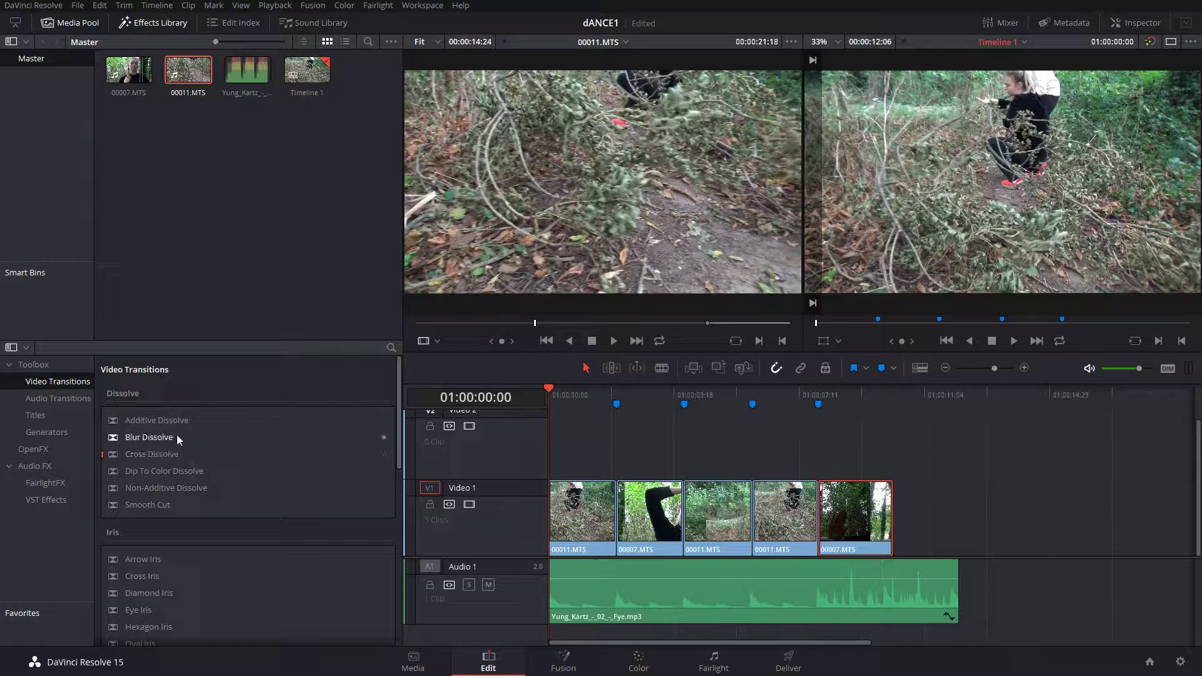
{"action": "left_click_drag", "start_coordinate": [152, 459], "coordinate": [612, 503]}
{"action": "left_click_drag", "start_coordinate": [143, 458], "coordinate": [621, 497]}
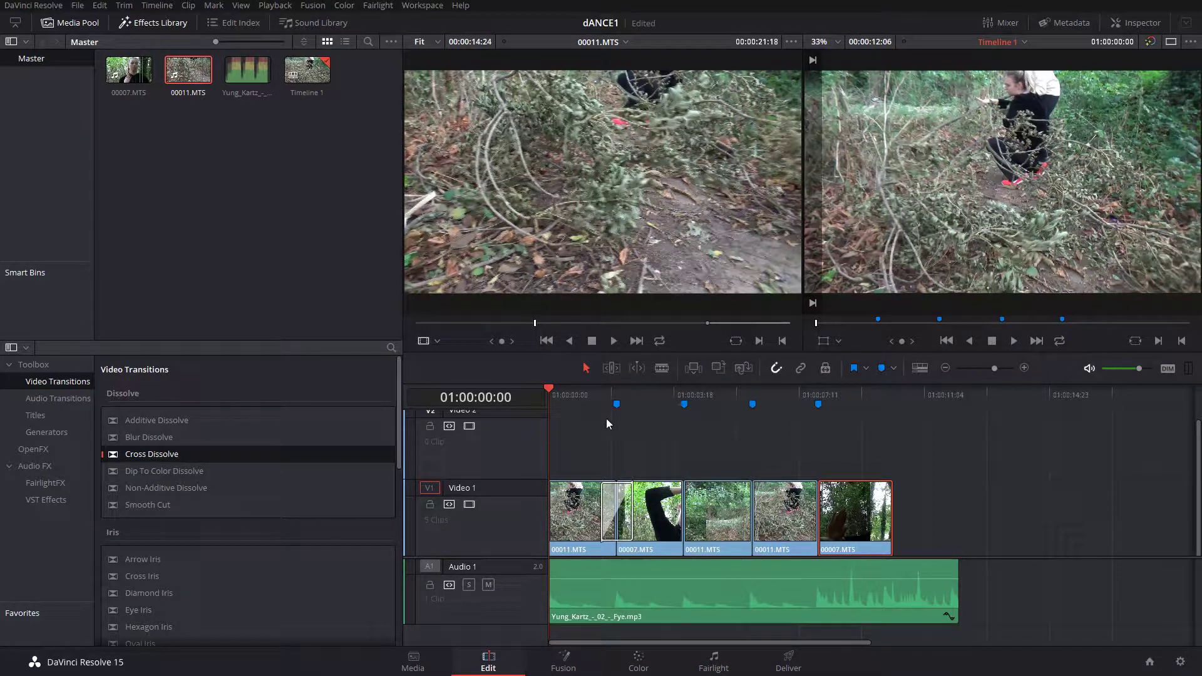
- Lengthen the Cross Dissolve at the first cut by extending its start further into the first clip
{"action": "left_click", "coordinate": [614, 400]}
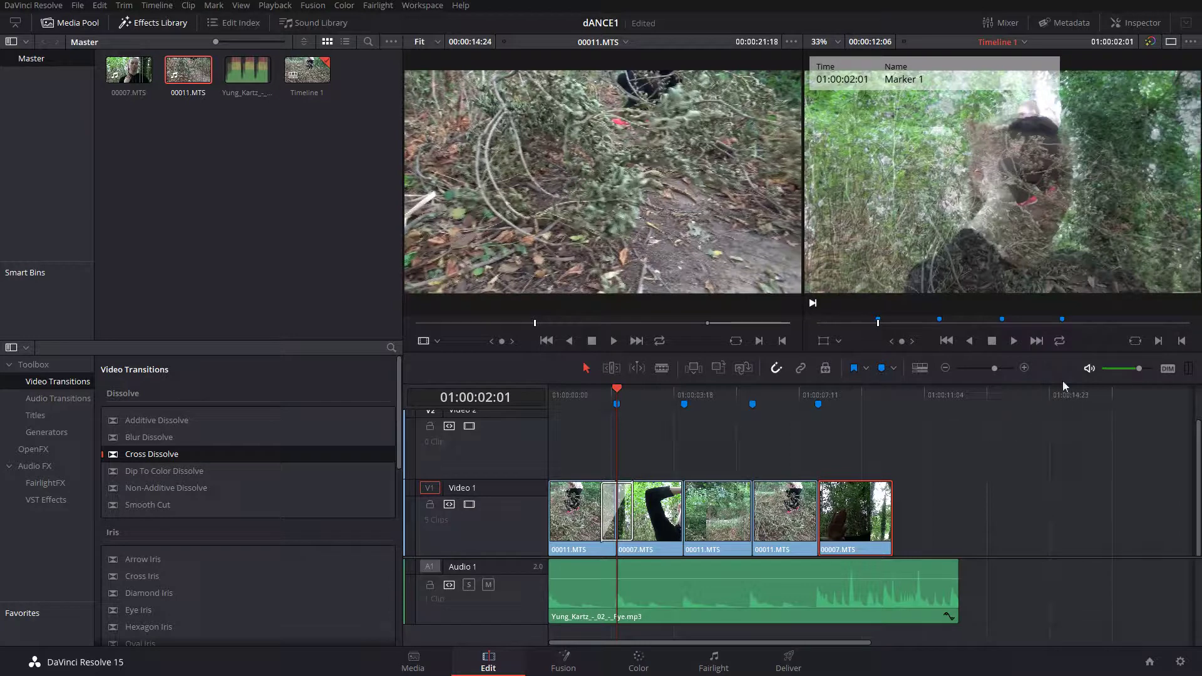
{"action": "left_click", "coordinate": [1024, 368]}
{"action": "left_click", "coordinate": [1024, 368]}
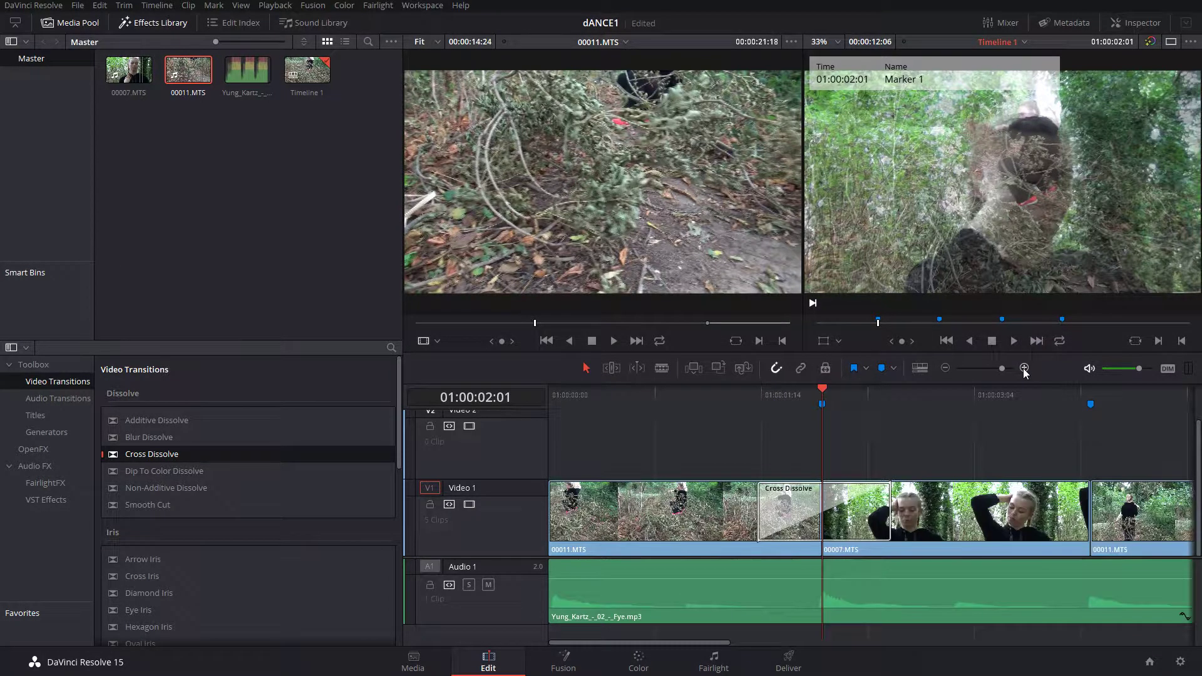
{"action": "left_click", "coordinate": [1023, 368]}
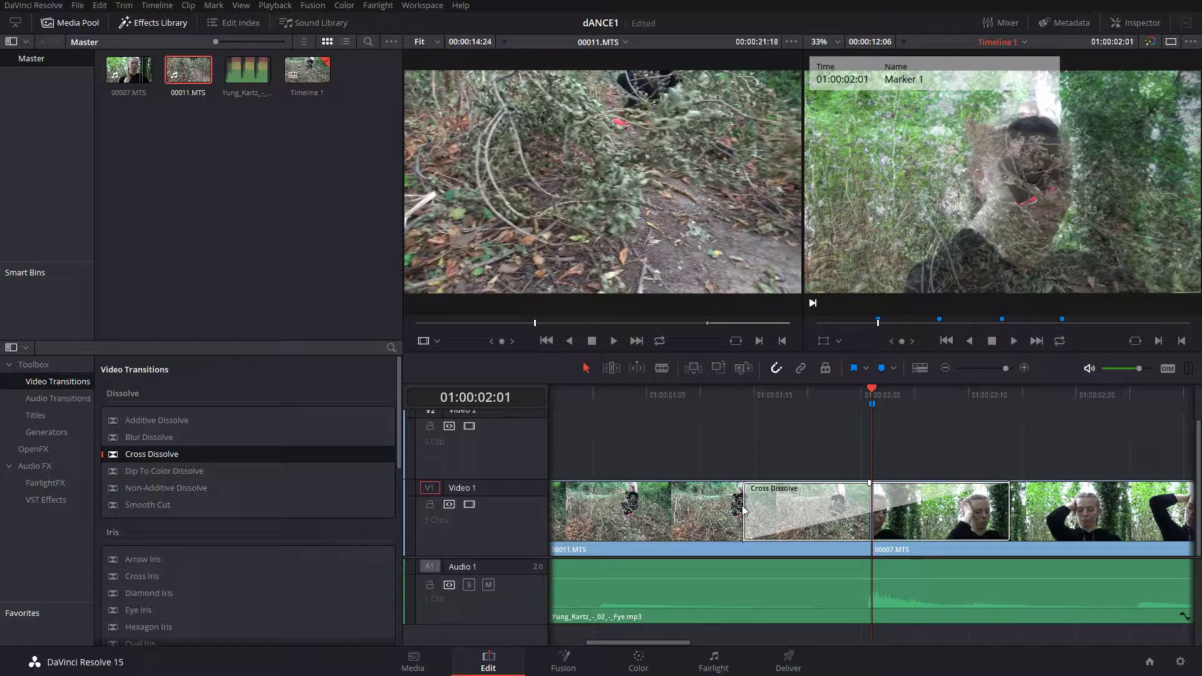
{"action": "left_click_drag", "start_coordinate": [743, 510], "coordinate": [689, 500]}
{"action": "left_click_drag", "start_coordinate": [653, 497], "coordinate": [687, 495]}
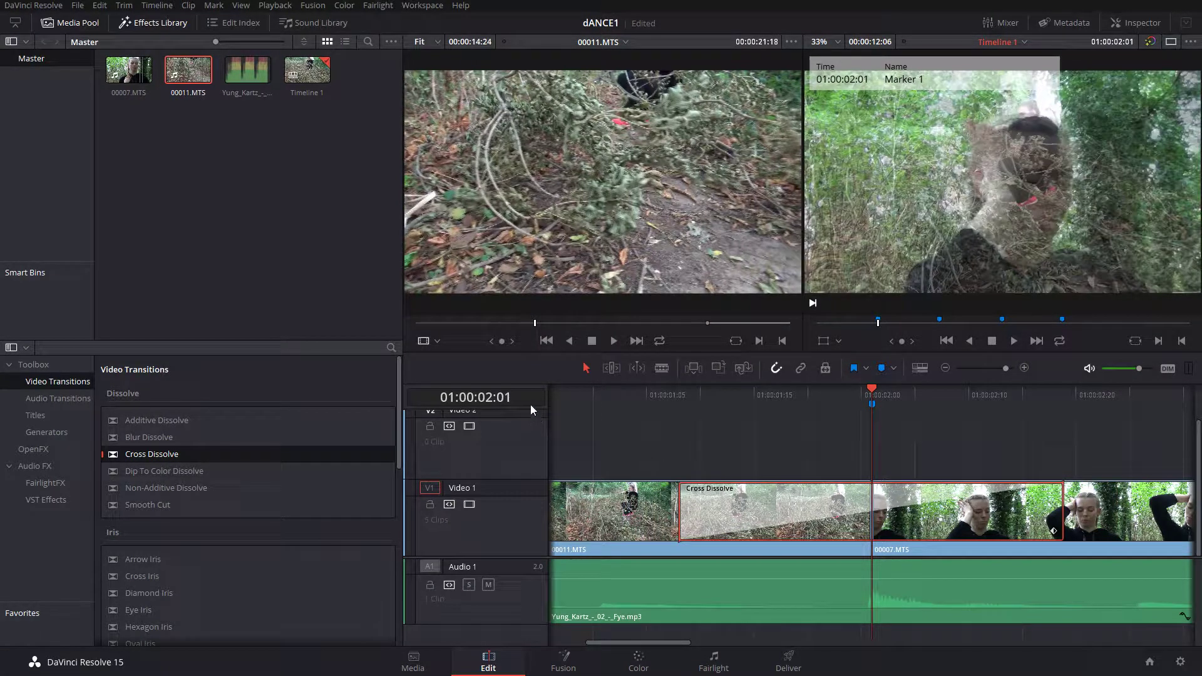
- Play the timeline from before the Cross Dissolve into the second clip to review the transition
{"action": "left_click", "coordinate": [549, 401]}
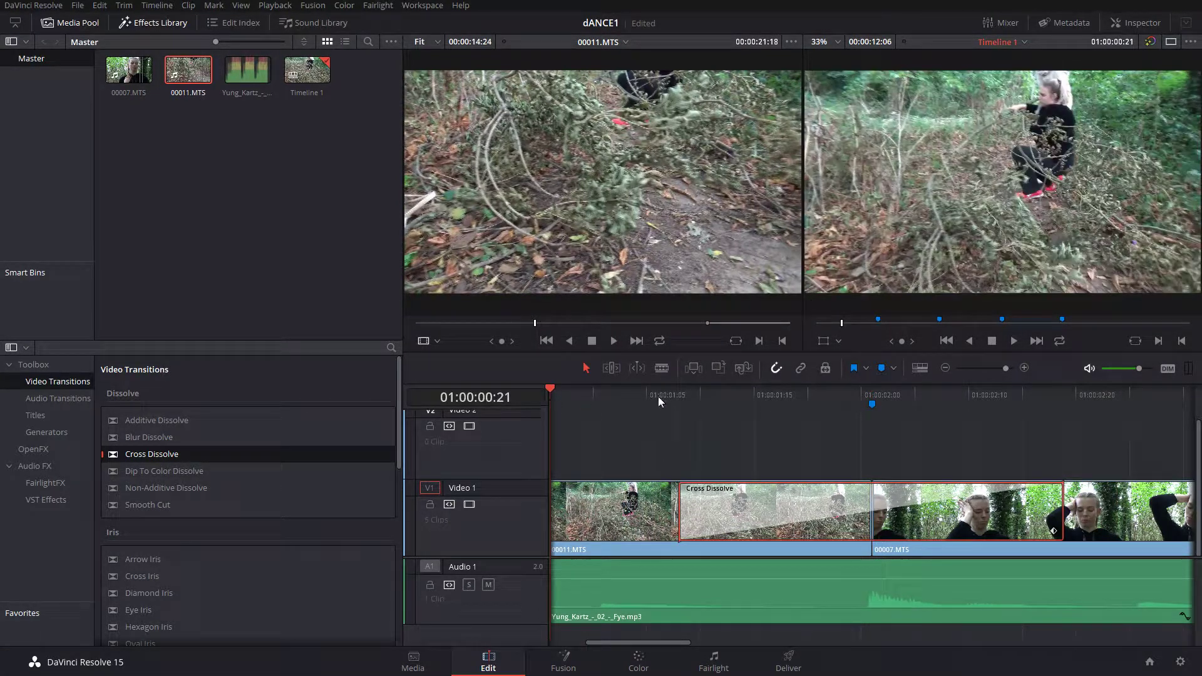
{"action": "left_click", "coordinate": [1012, 341]}
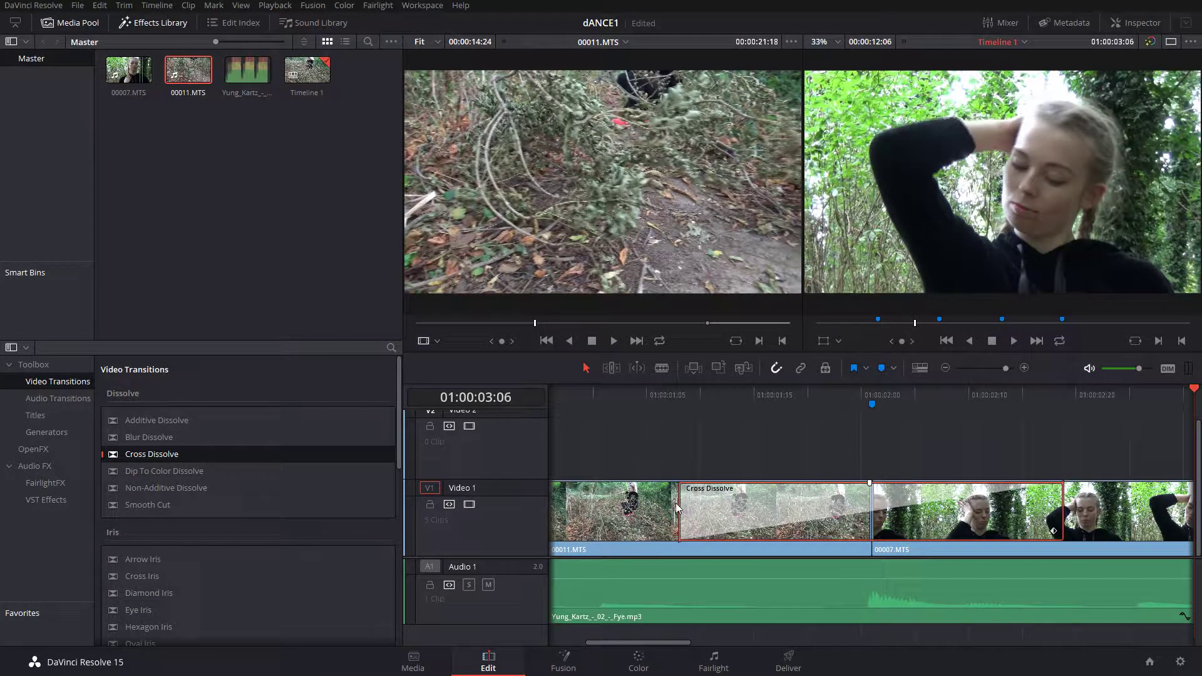
- Shorten the Cross Dissolve to about 20 frames and display its transition settings
{"action": "left_click_drag", "start_coordinate": [678, 509], "coordinate": [769, 507]}
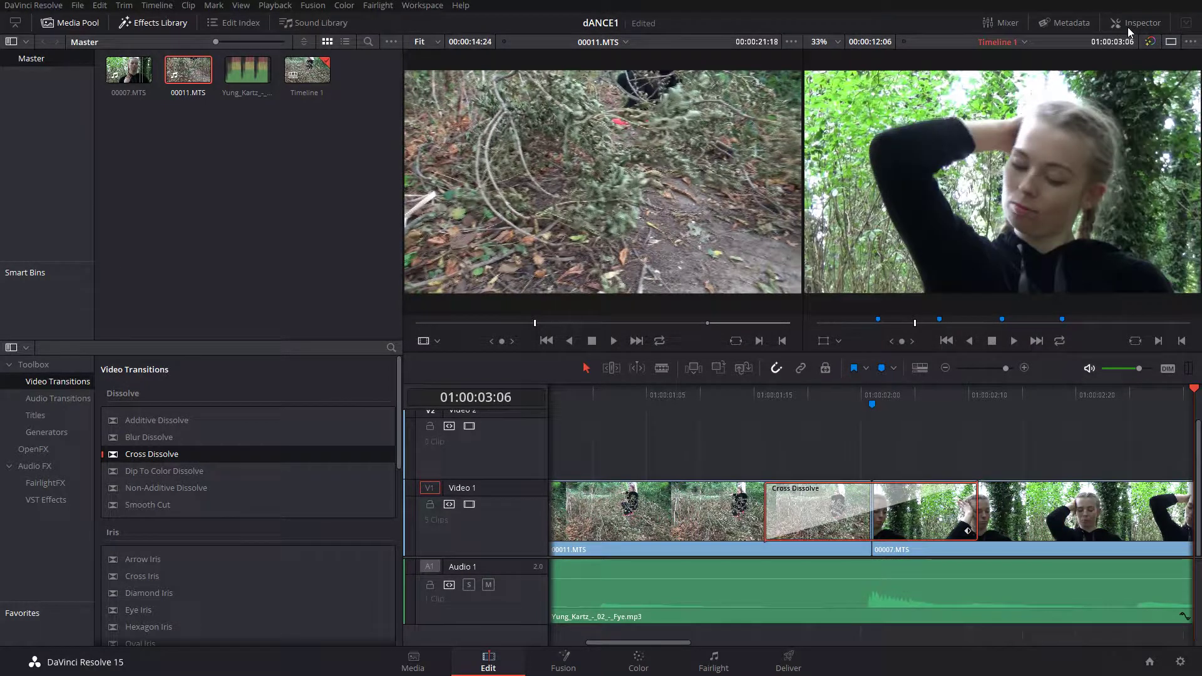
{"action": "left_click", "coordinate": [1128, 28]}
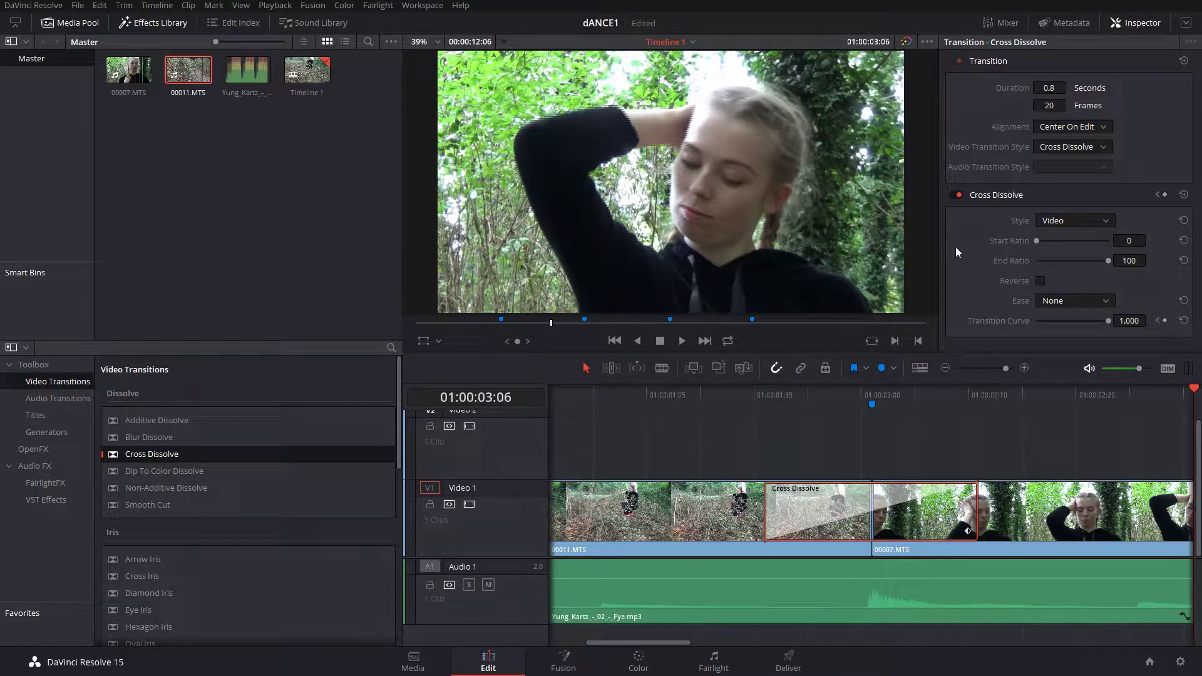
- Lengthen the Cross Dissolve to 28 frames and try the Start On Edit and End On Edit alignments
{"action": "left_click_drag", "start_coordinate": [764, 503], "coordinate": [729, 501]}
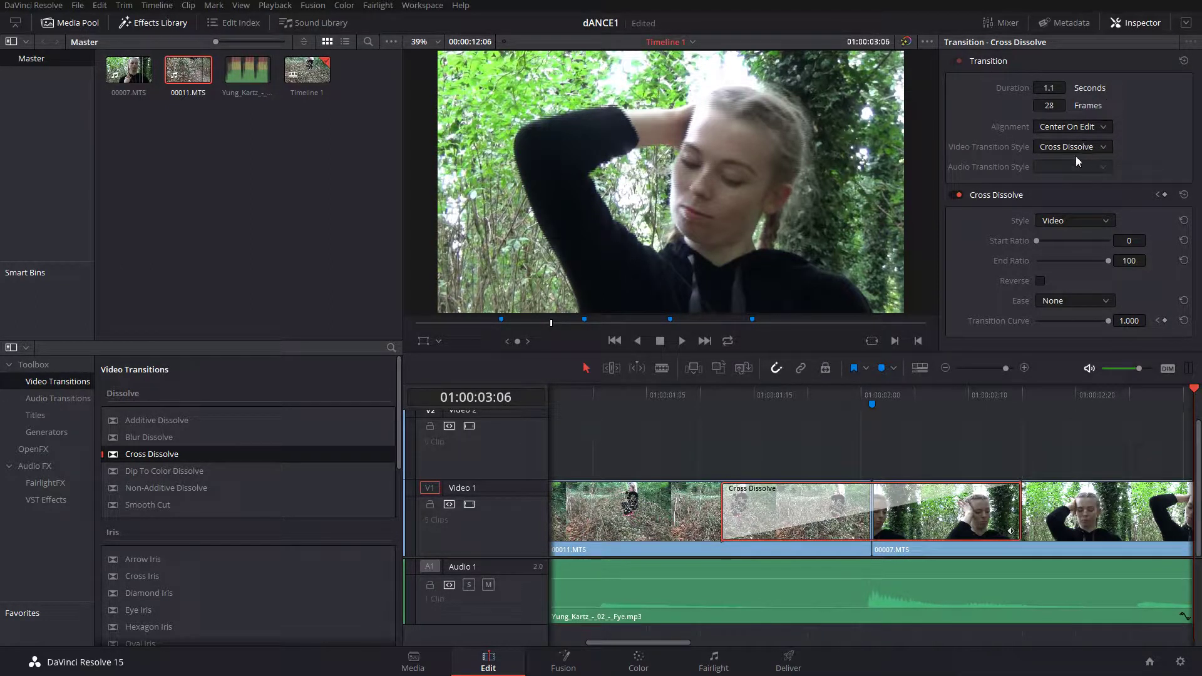
{"action": "left_click", "coordinate": [1064, 130]}
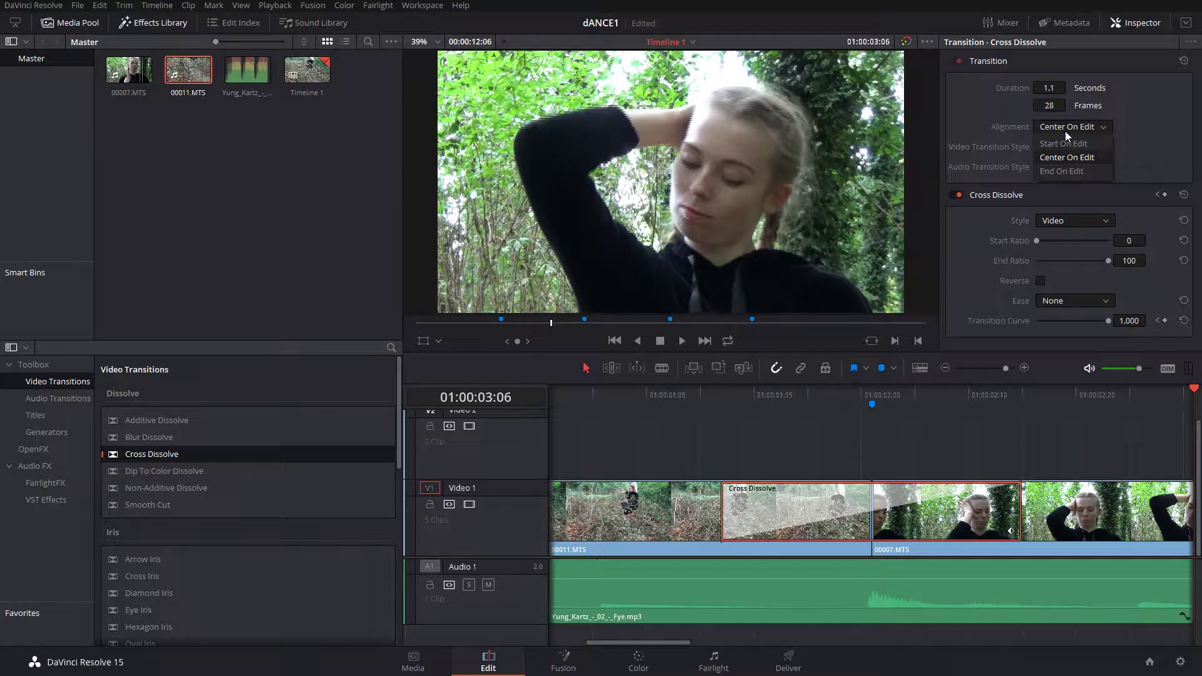
{"action": "left_click", "coordinate": [1076, 145]}
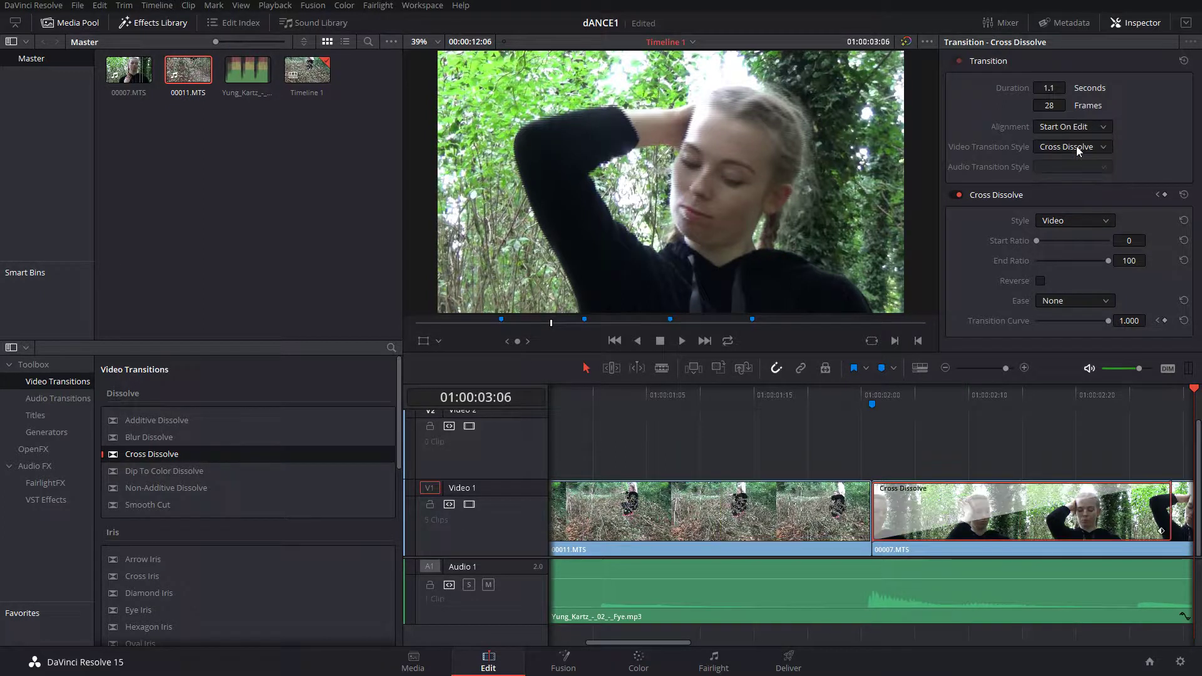
{"action": "left_click", "coordinate": [1071, 130]}
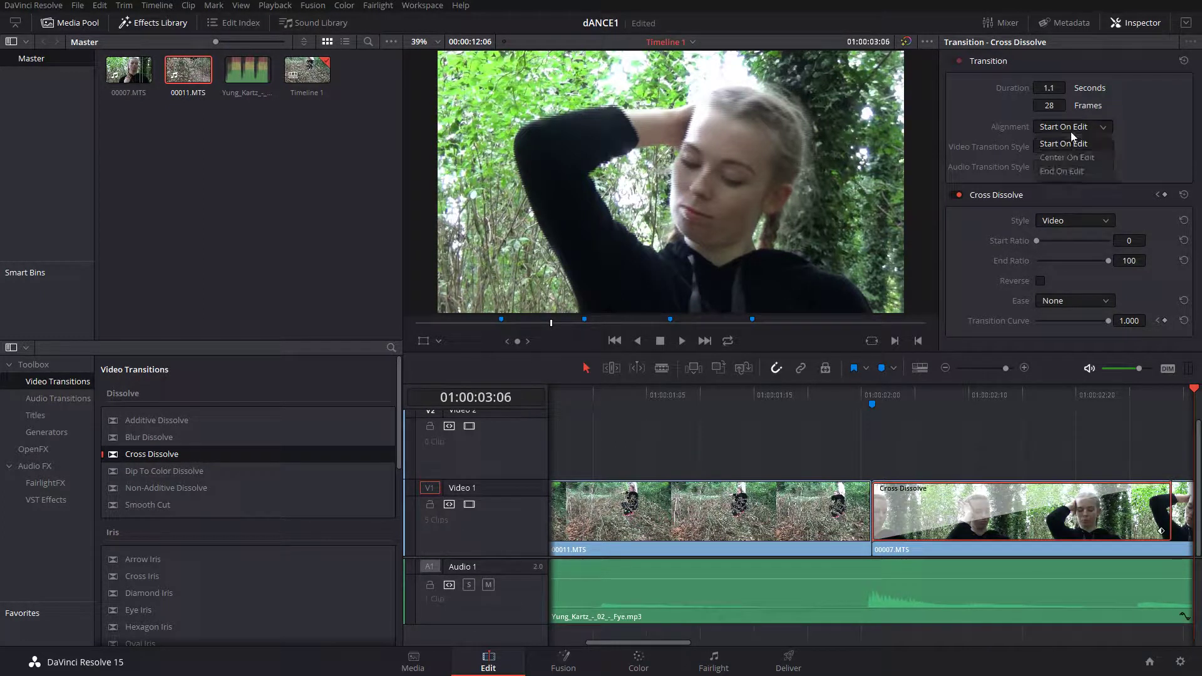
{"action": "left_click", "coordinate": [1072, 174]}
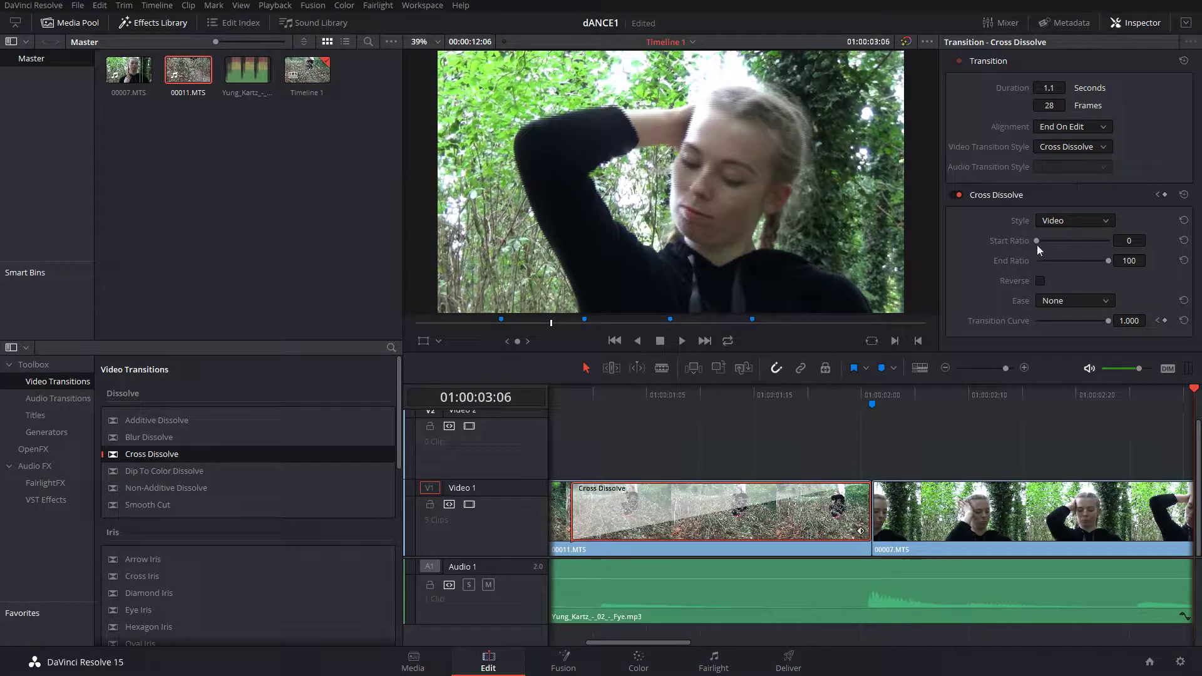
- Place the playhead at the first cut, align the Cross Dissolve to Center On Edit, and look through its available video transition styles
{"action": "left_click_drag", "start_coordinate": [557, 396], "coordinate": [912, 392]}
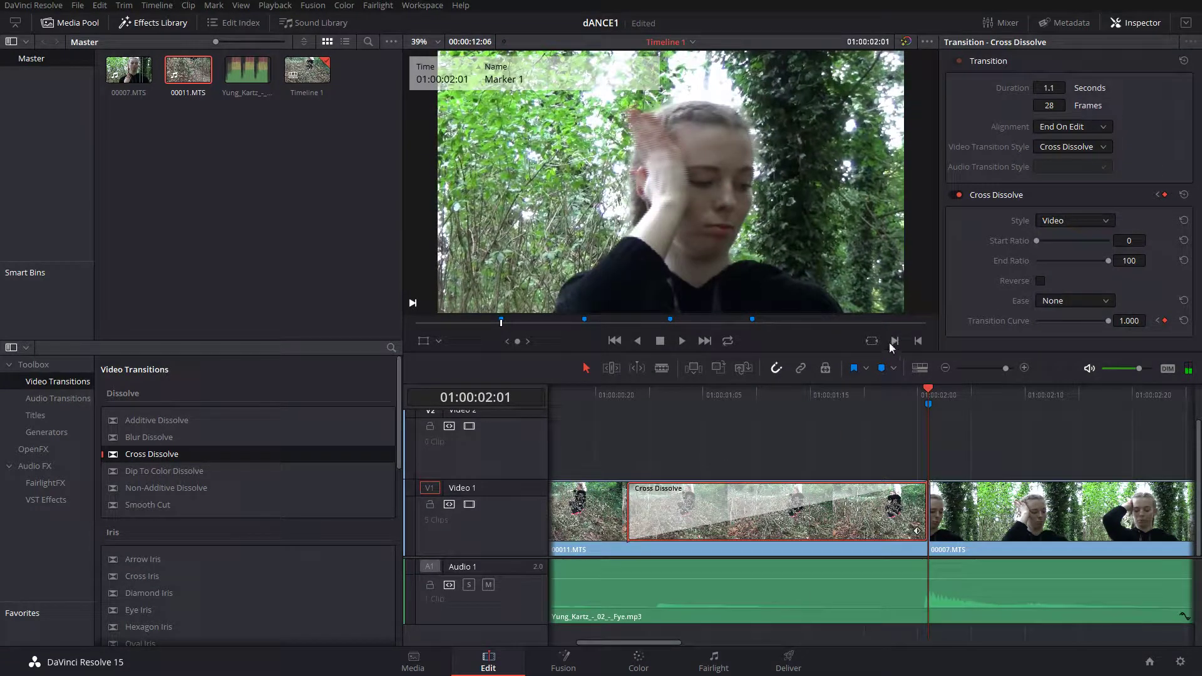
{"action": "left_click", "coordinate": [1047, 127]}
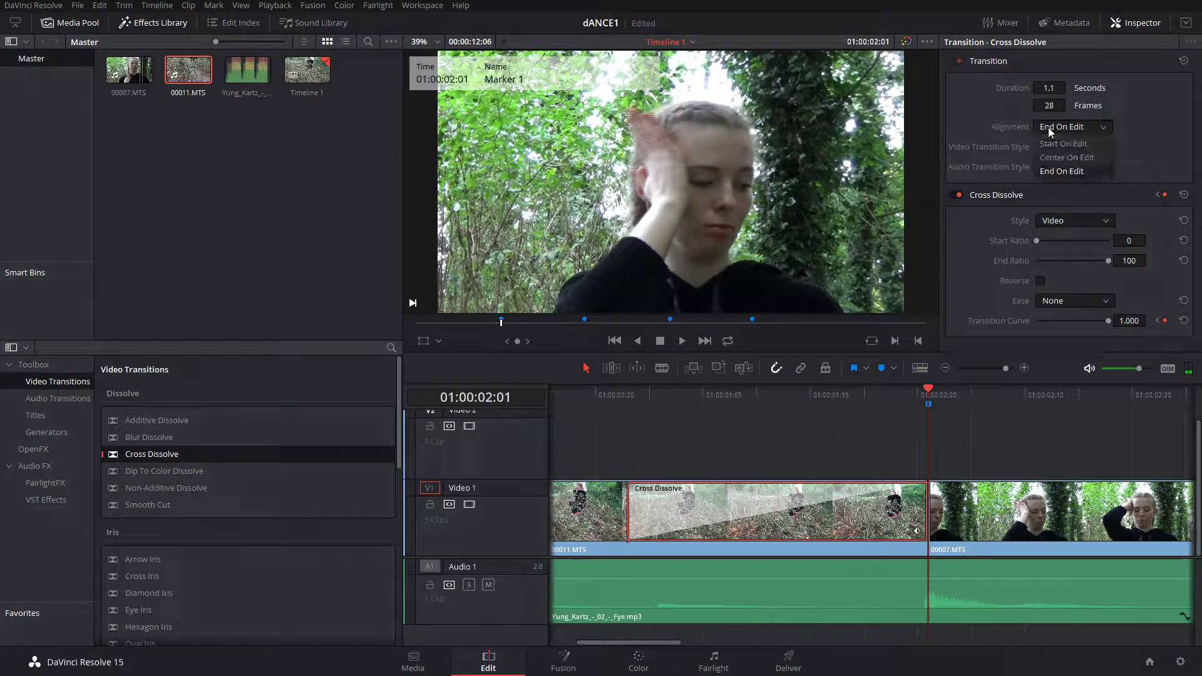
{"action": "left_click", "coordinate": [1055, 158]}
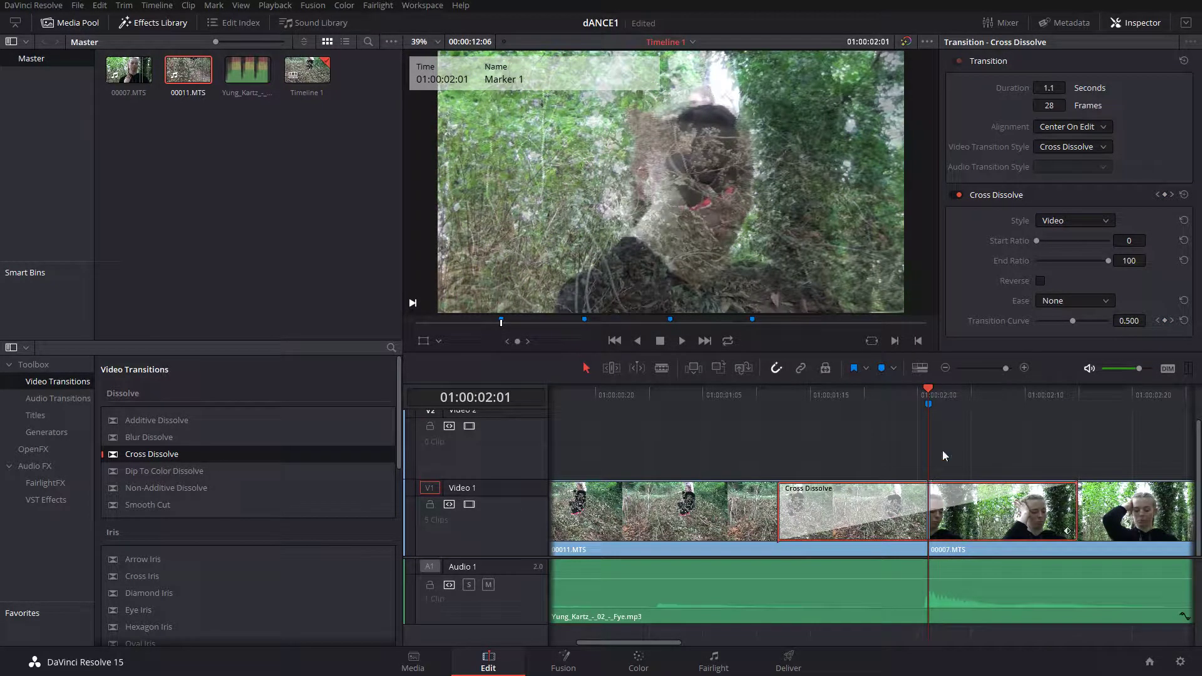
{"action": "left_click", "coordinate": [1060, 148]}
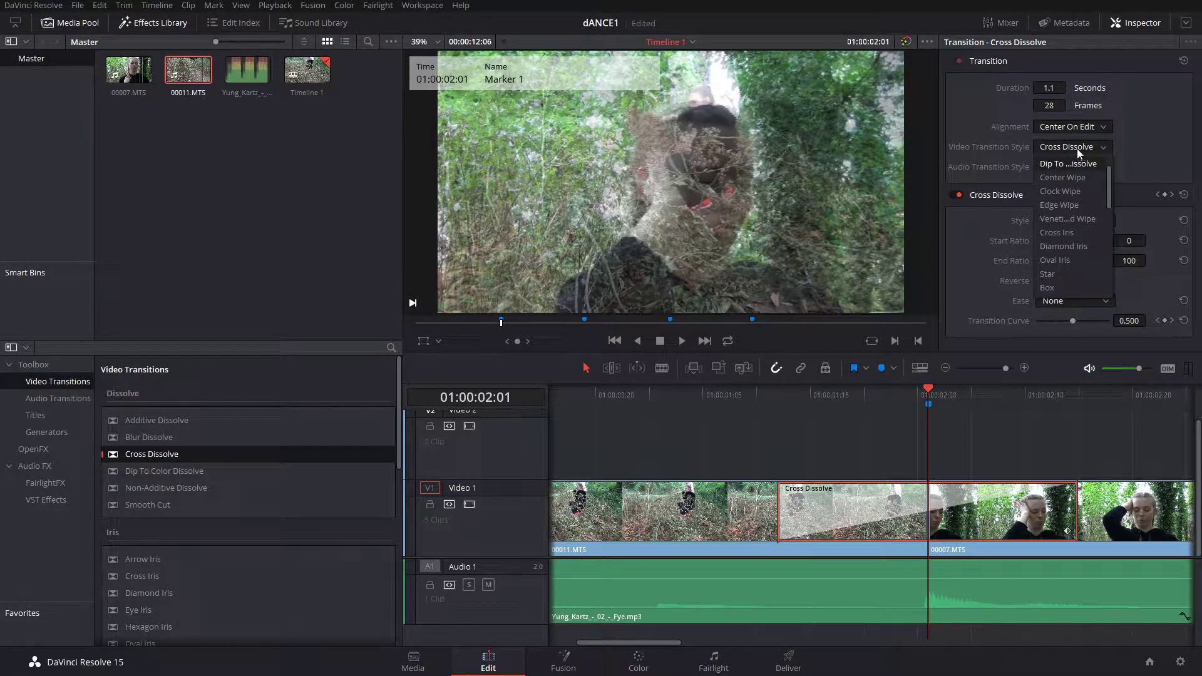
{"action": "left_click", "coordinate": [1076, 149]}
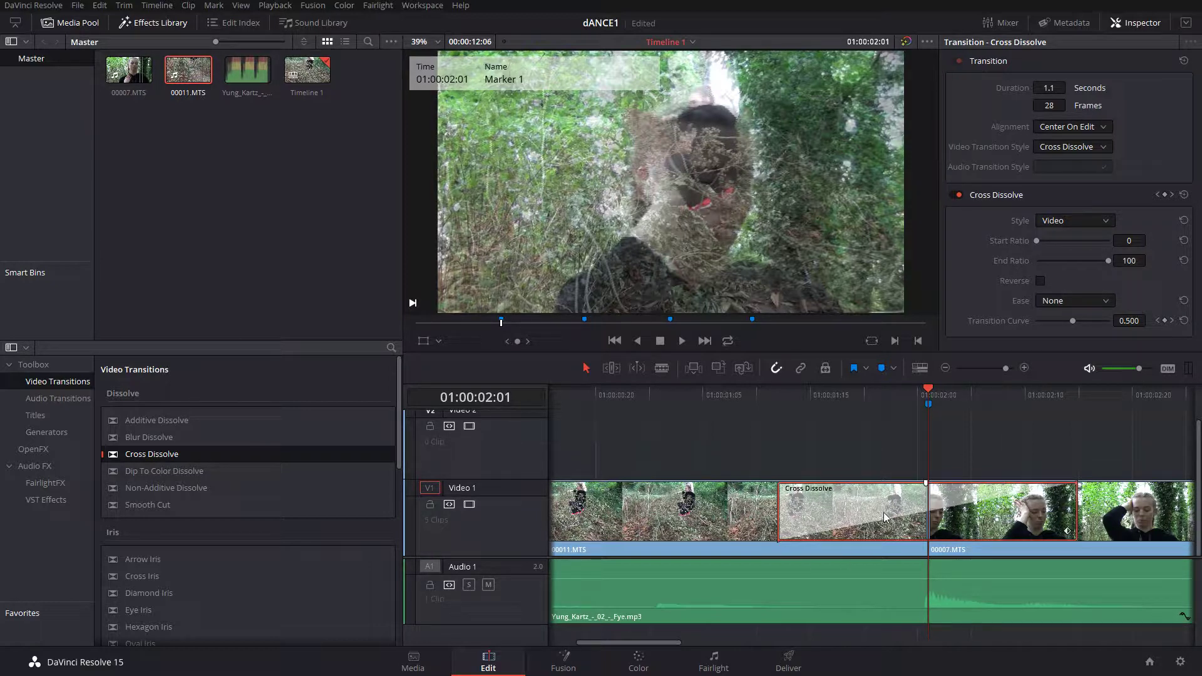
- Replace the Cross Dissolve with a Dip To Color Dissolve at the end of the first clip on Video 1 and display its settings
{"action": "key", "text": "Delete"}
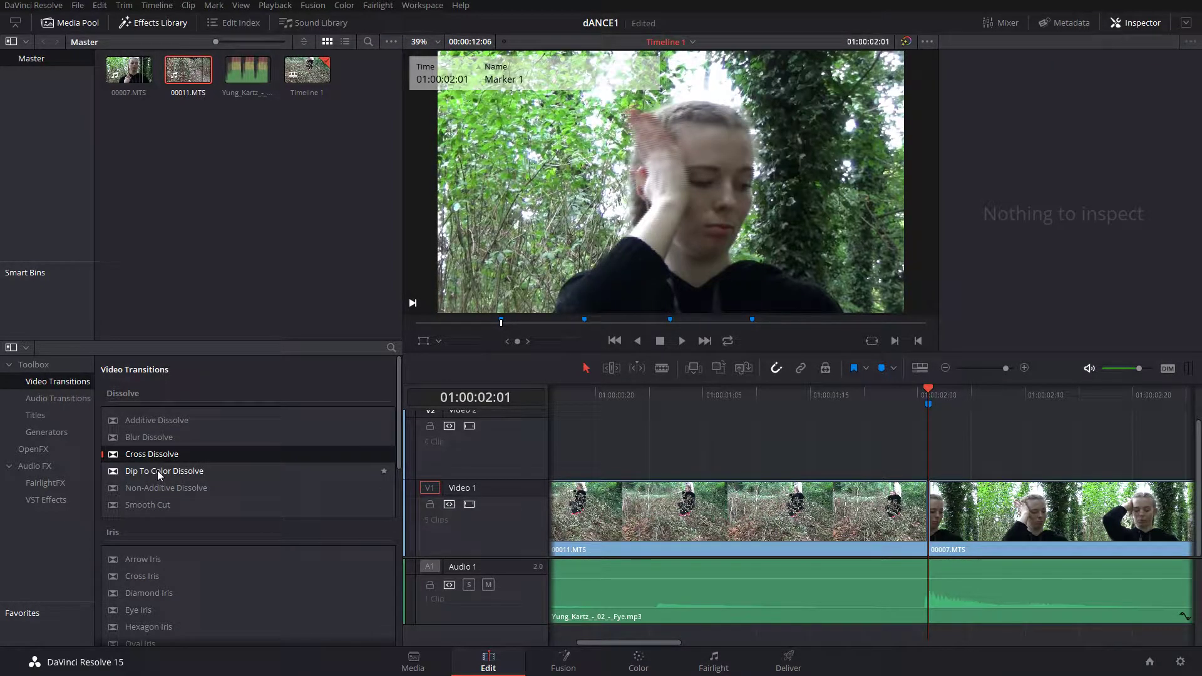
{"action": "left_click_drag", "start_coordinate": [157, 470], "coordinate": [1005, 530]}
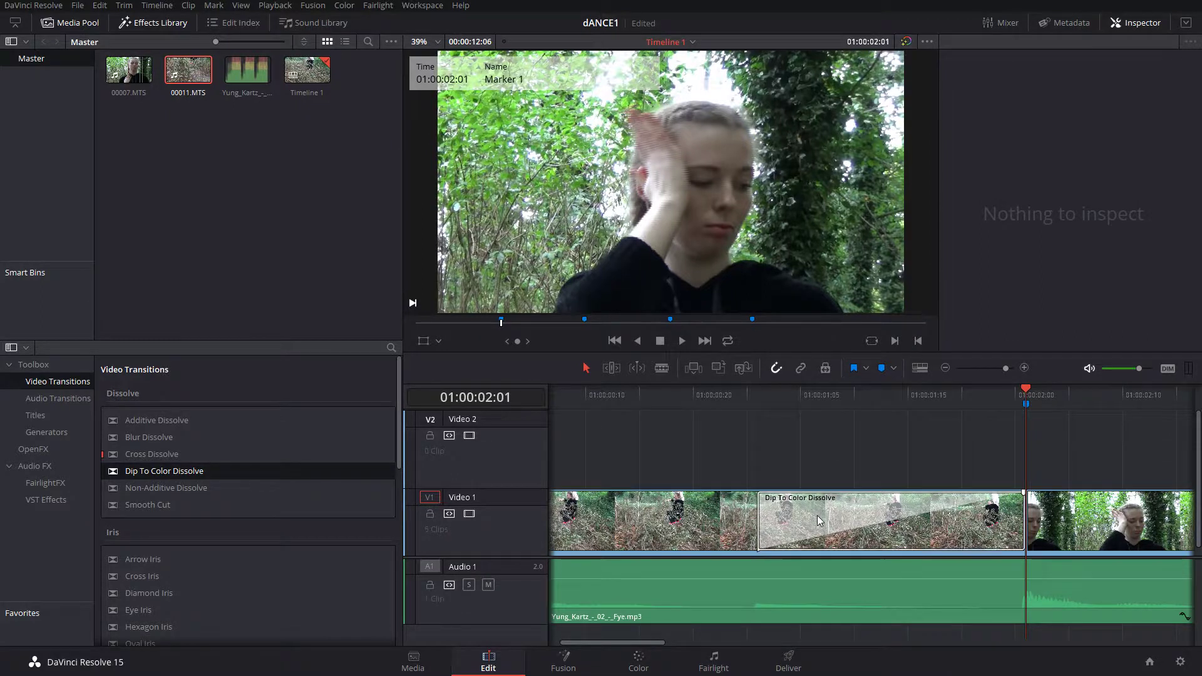
{"action": "left_click", "coordinate": [817, 516]}
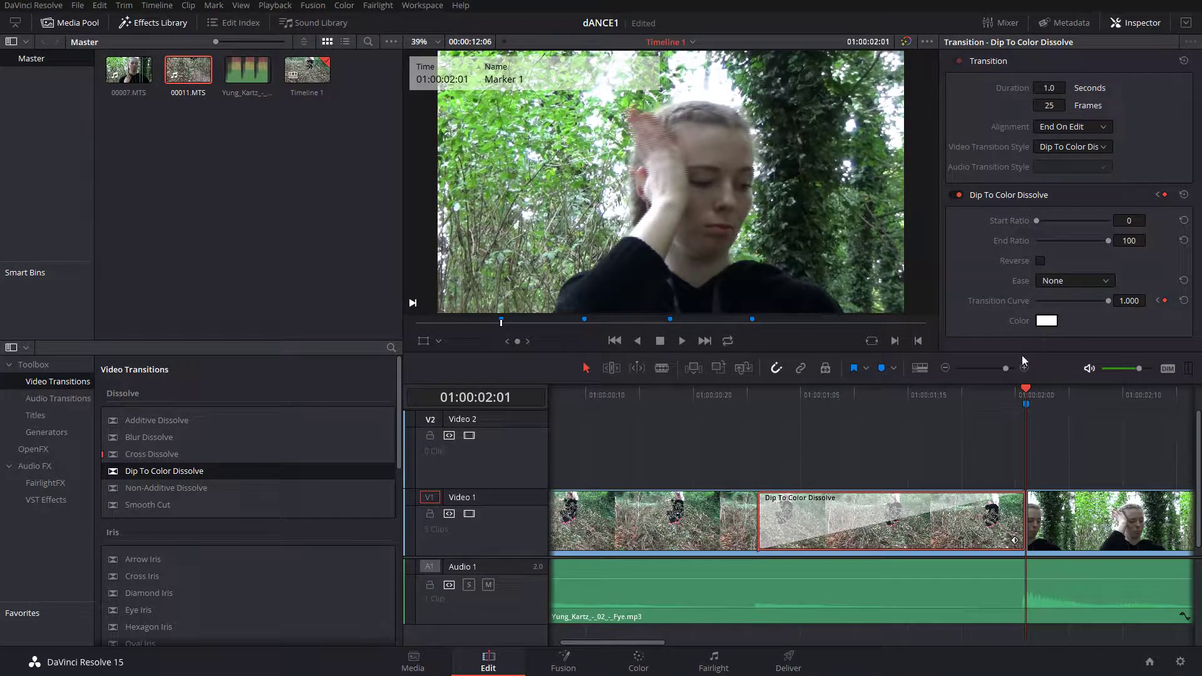
- Play the timeline from its beginning into the second clip to review the Dip To Color Dissolve
{"action": "left_click", "coordinate": [945, 368]}
{"action": "left_click", "coordinate": [945, 368]}
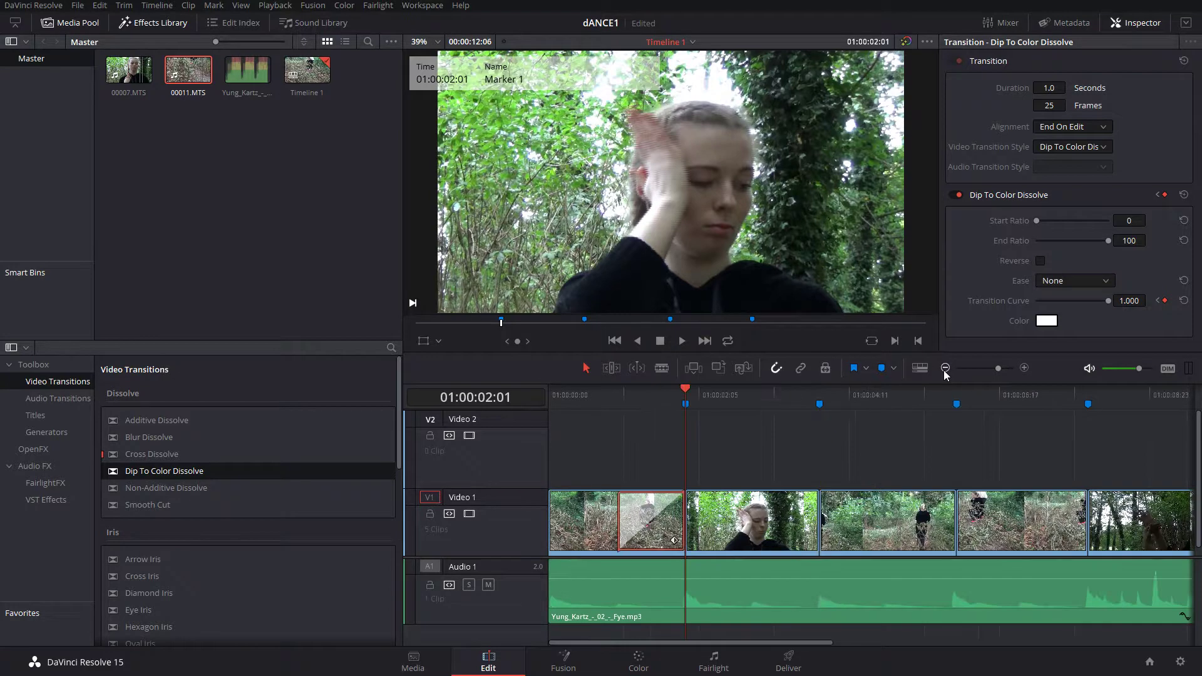
{"action": "left_click", "coordinate": [945, 369]}
{"action": "left_click_drag", "start_coordinate": [573, 396], "coordinate": [518, 398]}
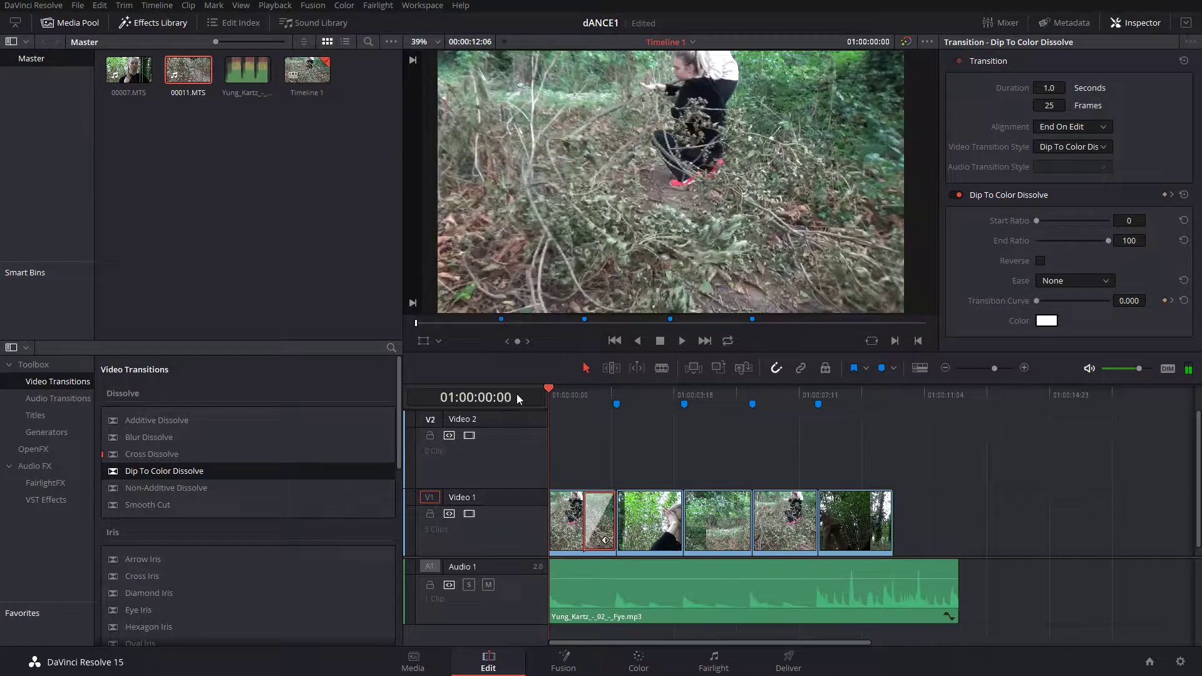
{"action": "left_click", "coordinate": [681, 342]}
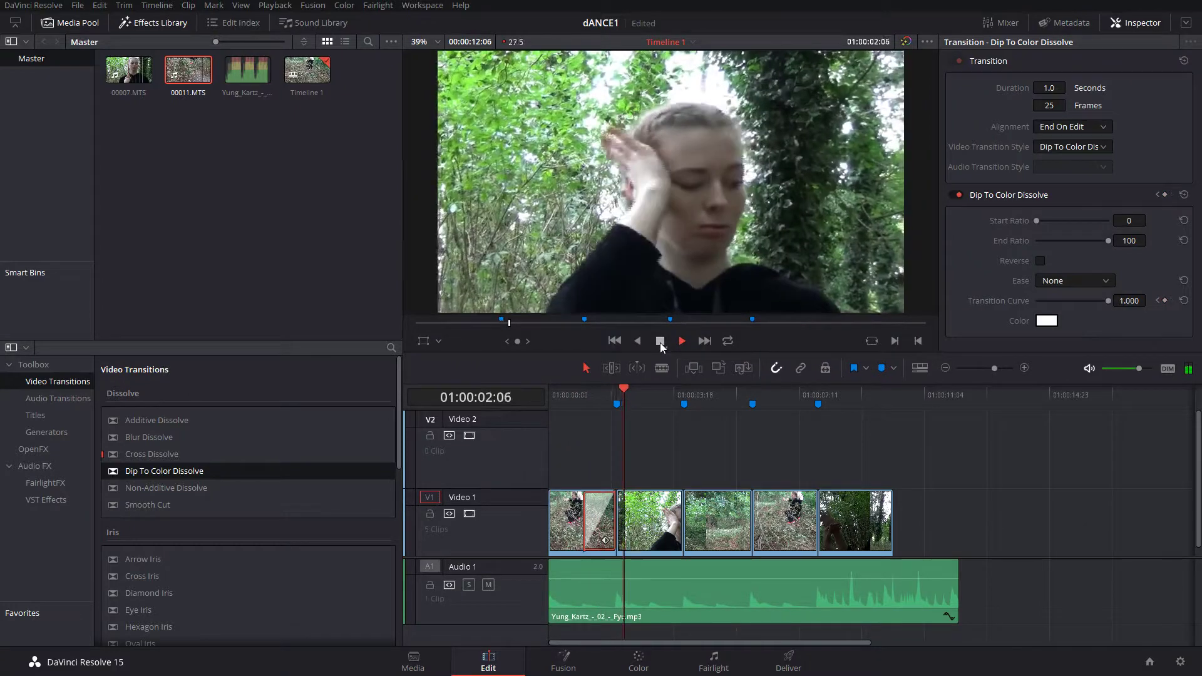
{"action": "left_click", "coordinate": [659, 342]}
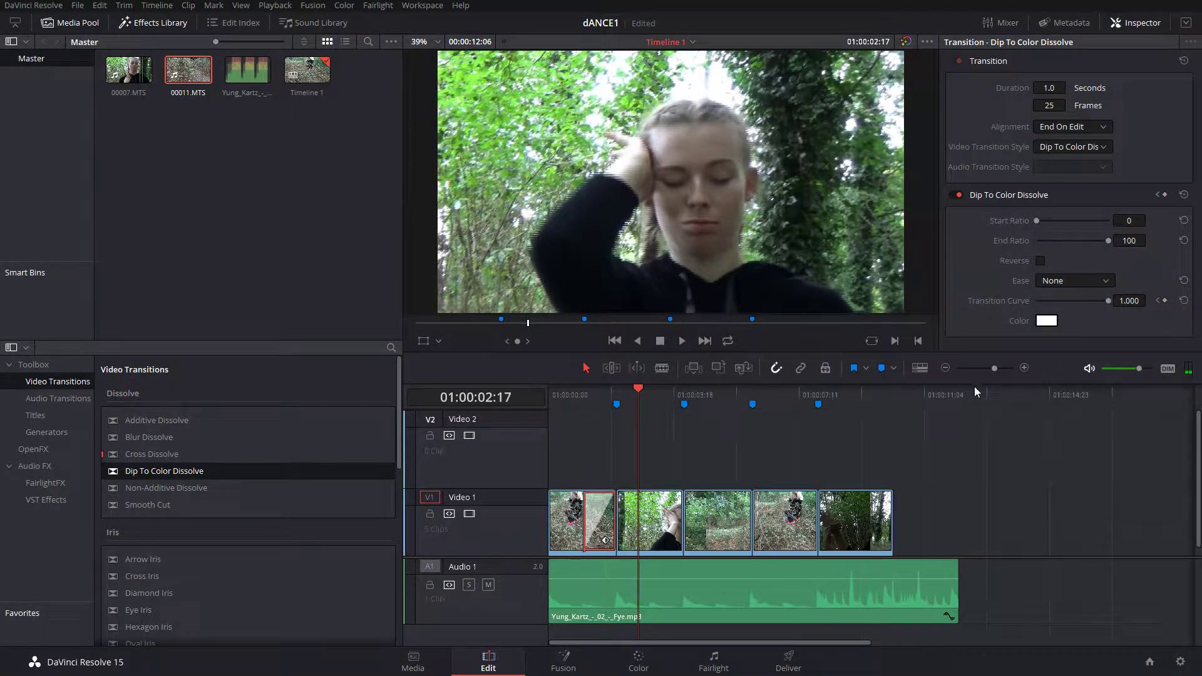
- Change the Dip To Color Dissolve's color to bright green (#19ff00)
{"action": "left_click", "coordinate": [1048, 321]}
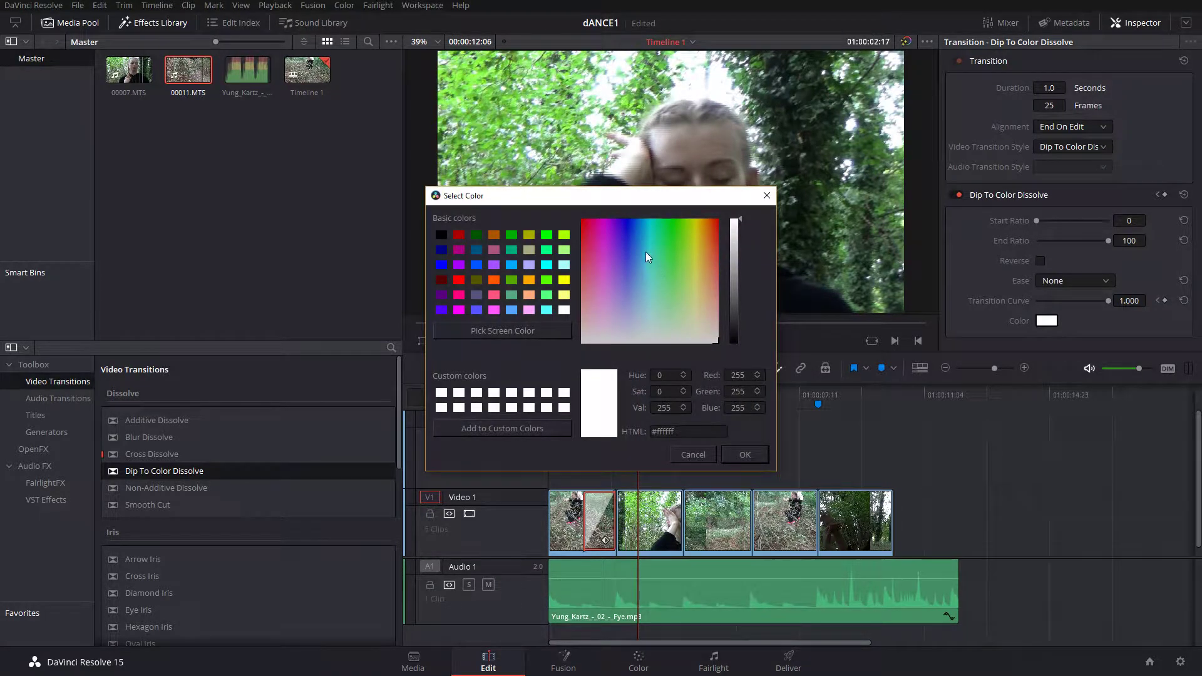
{"action": "left_click_drag", "start_coordinate": [636, 265], "coordinate": [675, 209]}
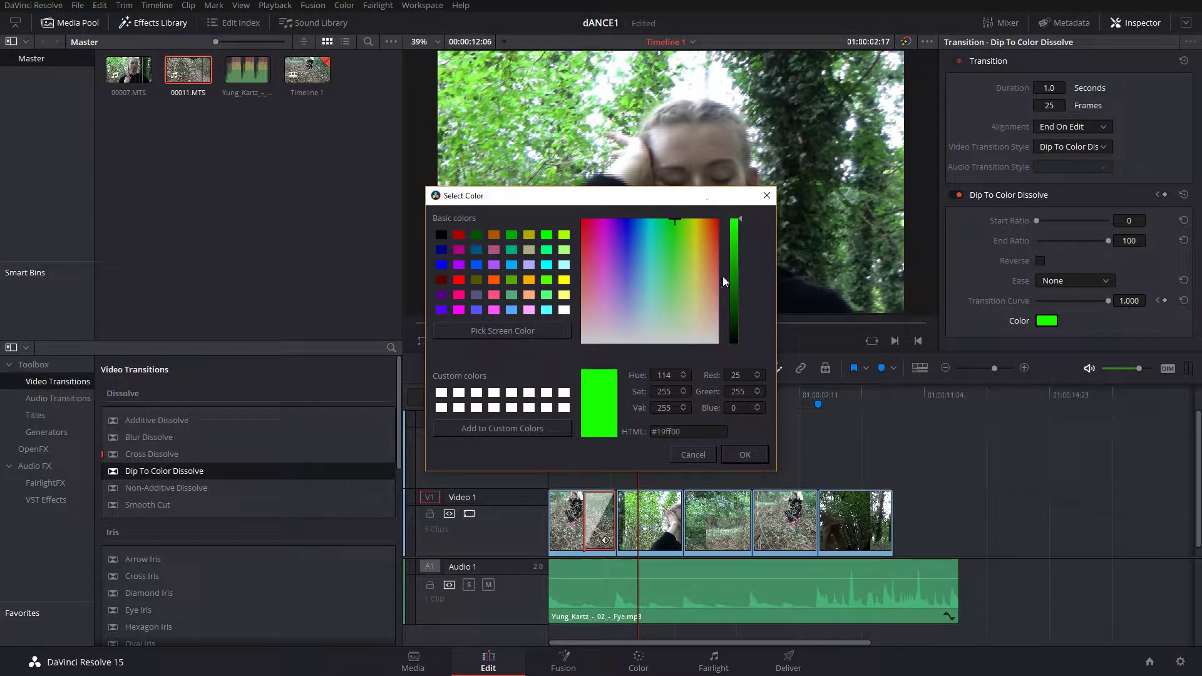
{"action": "left_click", "coordinate": [744, 454]}
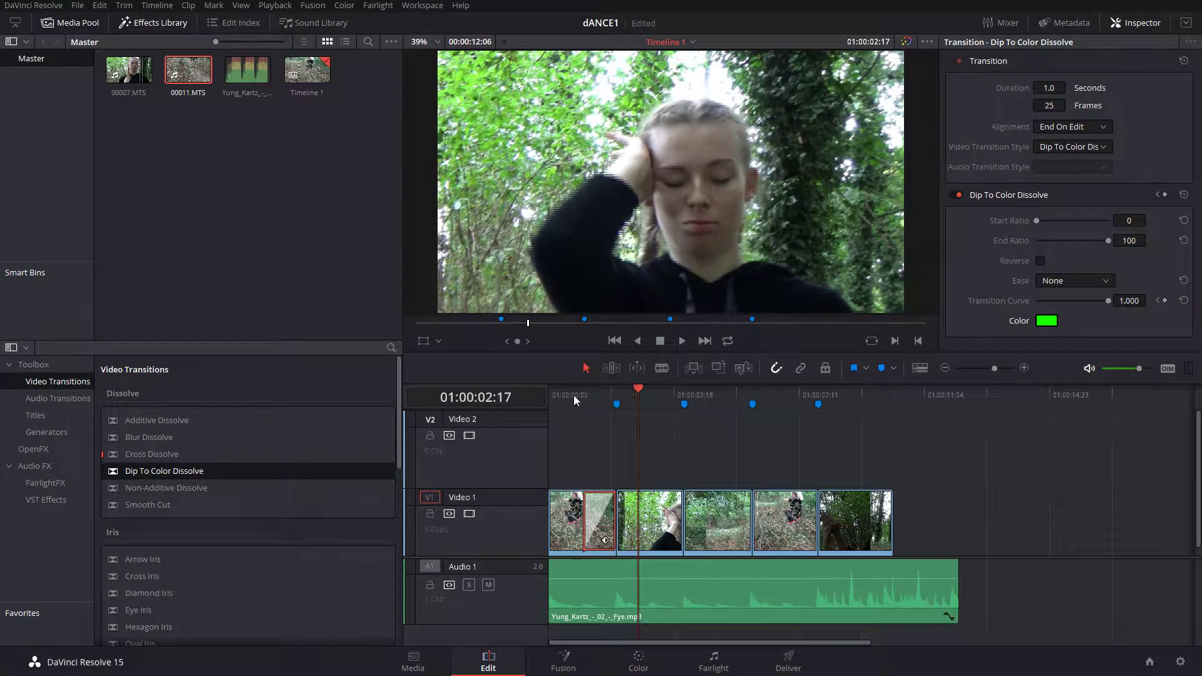
- Replay the timeline from its beginning into the second clip to review the green dip
{"action": "left_click_drag", "start_coordinate": [573, 395], "coordinate": [520, 392]}
{"action": "left_click", "coordinate": [681, 341]}
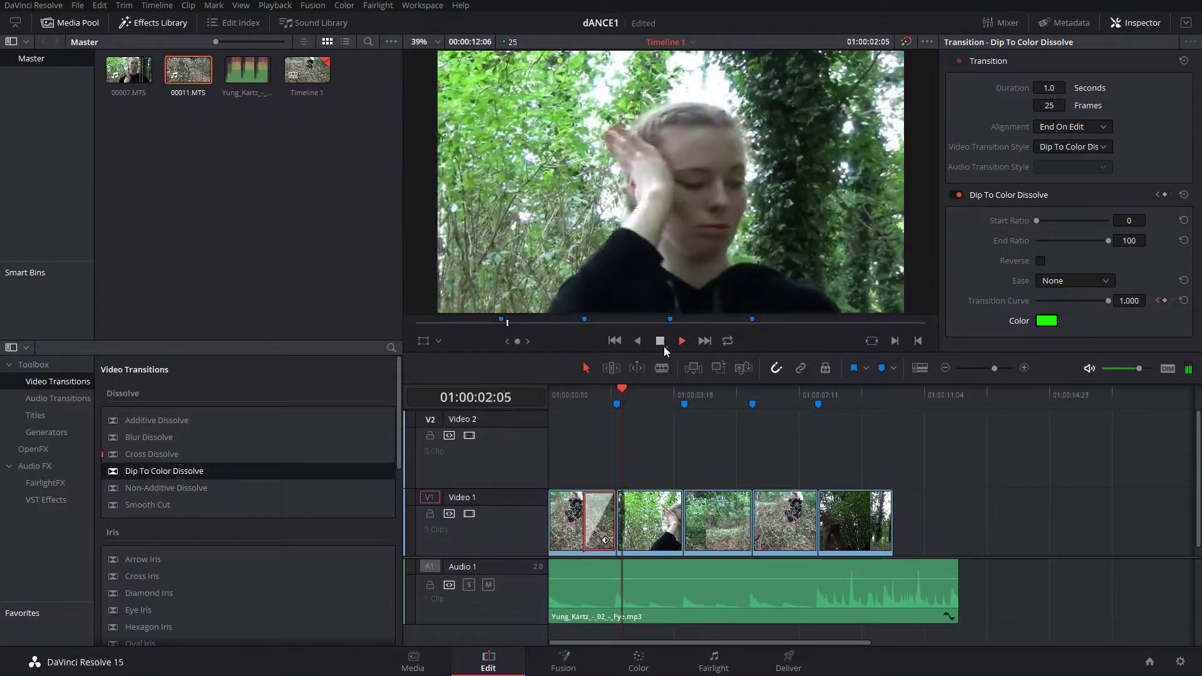
{"action": "left_click", "coordinate": [659, 341]}
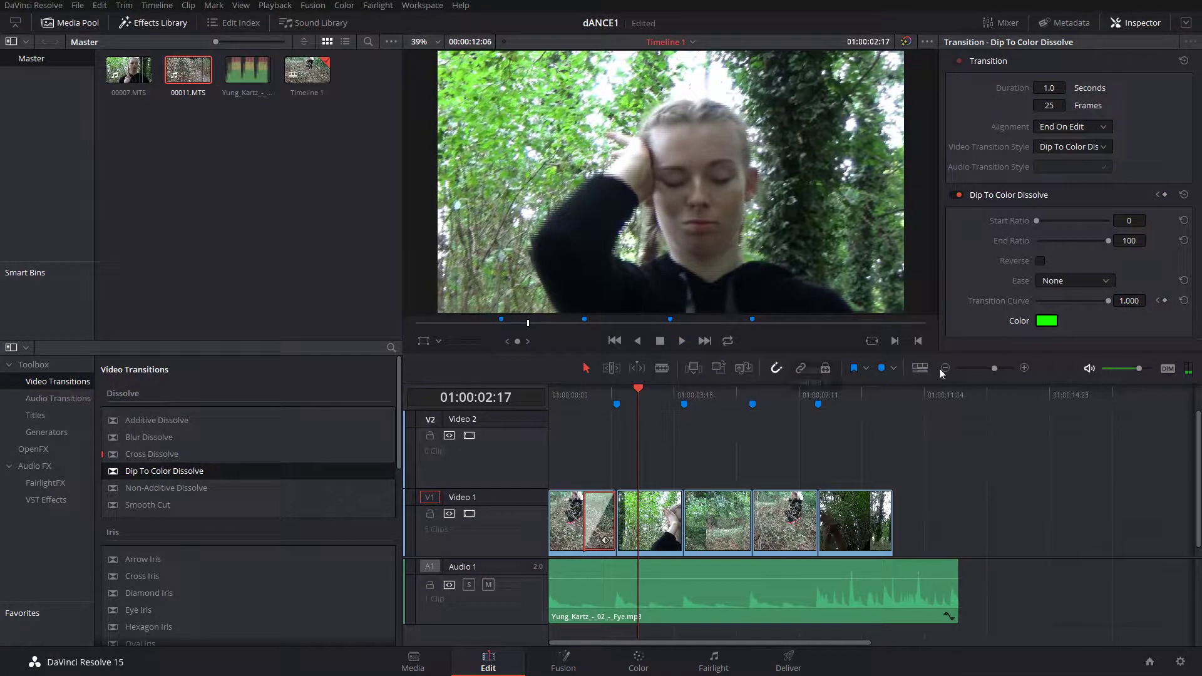
- Set the Dip To Color Dissolve's color to black (#000000)
{"action": "left_click", "coordinate": [1046, 321]}
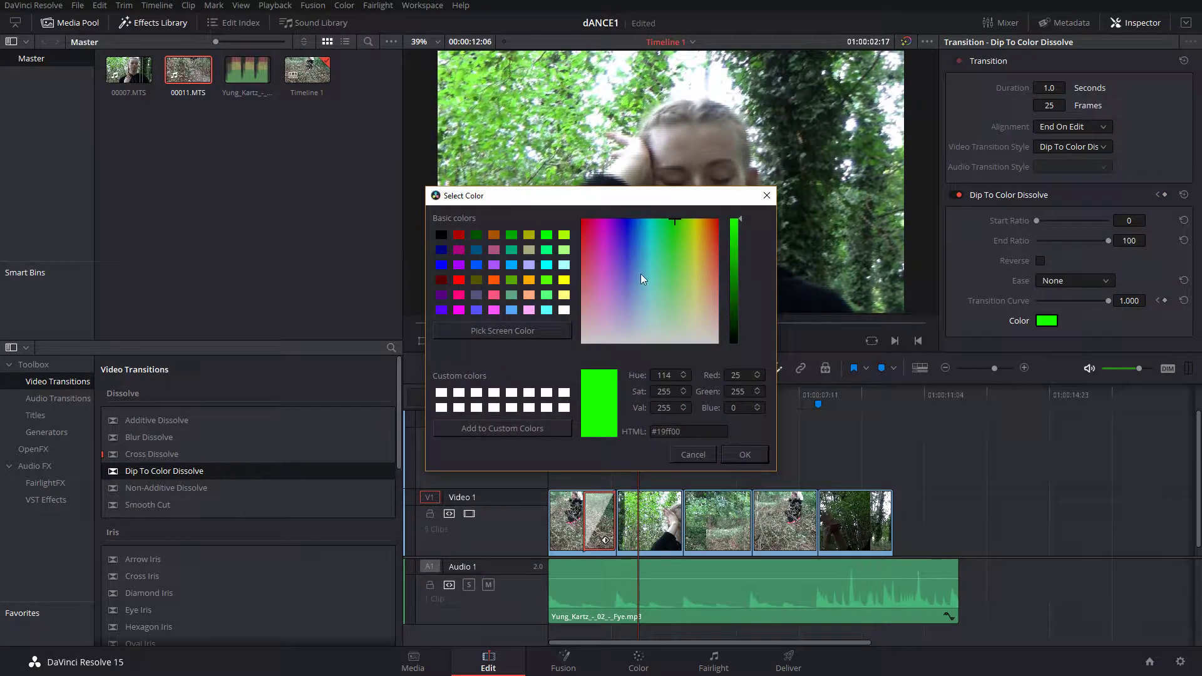
{"action": "left_click_drag", "start_coordinate": [645, 325], "coordinate": [737, 351]}
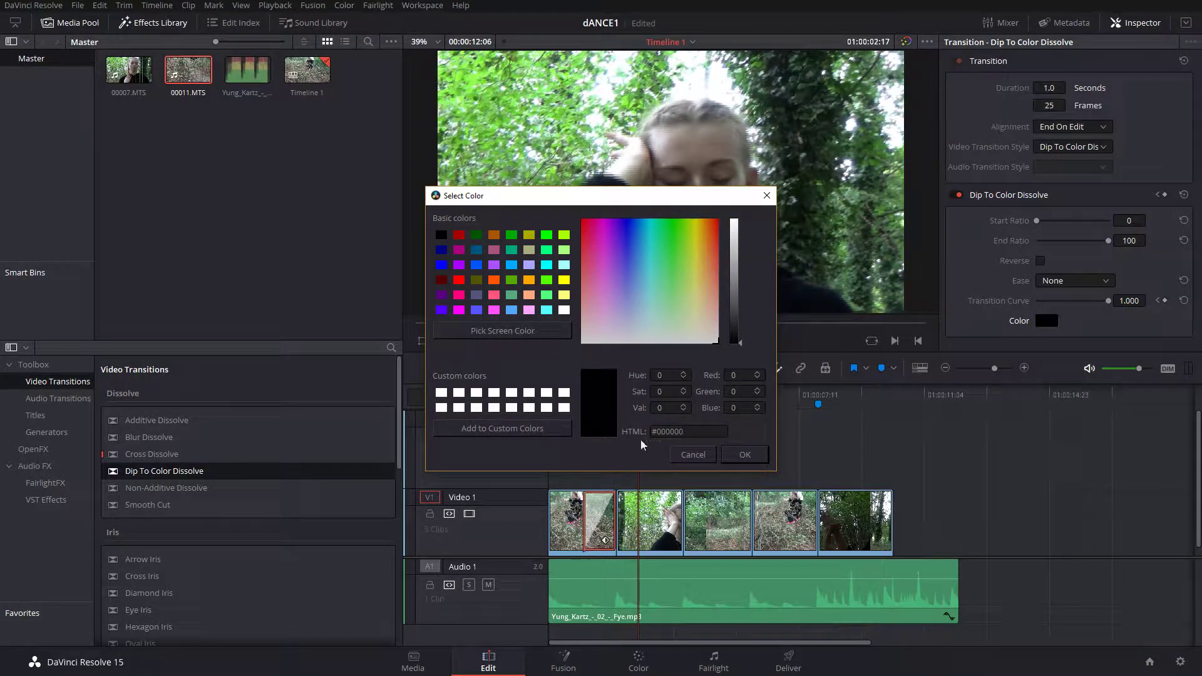
{"action": "left_click", "coordinate": [742, 457]}
- Play the timeline from its beginning through the first cut to review the black dip
{"action": "left_click_drag", "start_coordinate": [563, 394], "coordinate": [545, 394]}
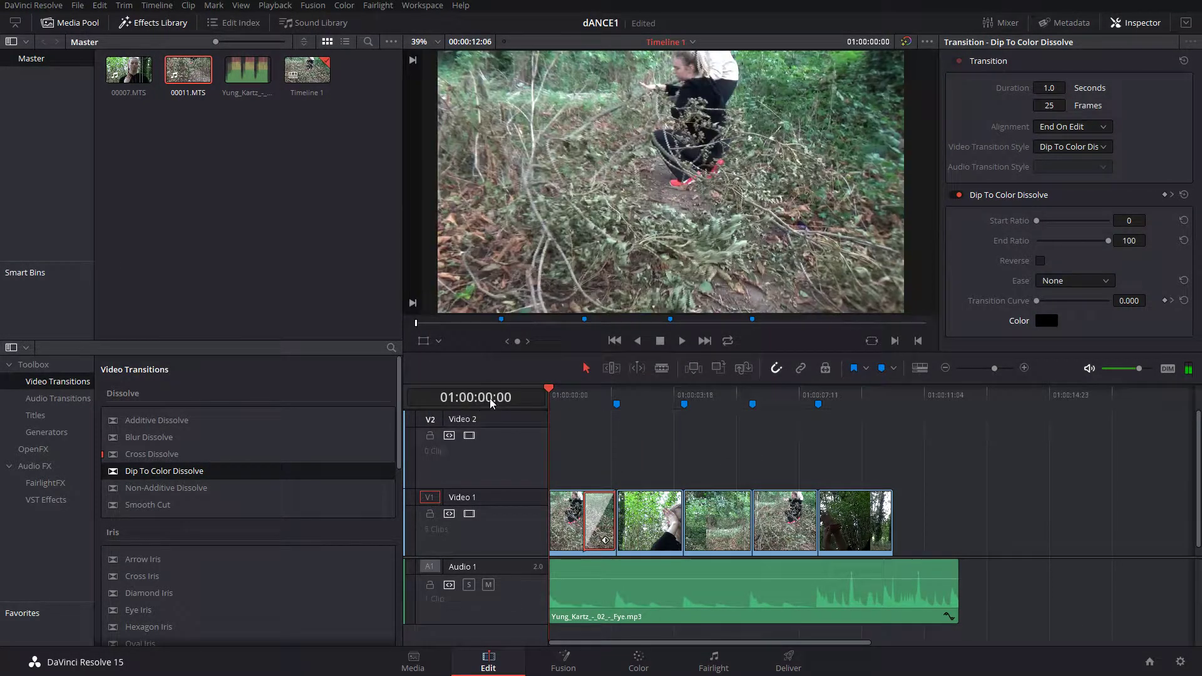
{"action": "left_click", "coordinate": [683, 343]}
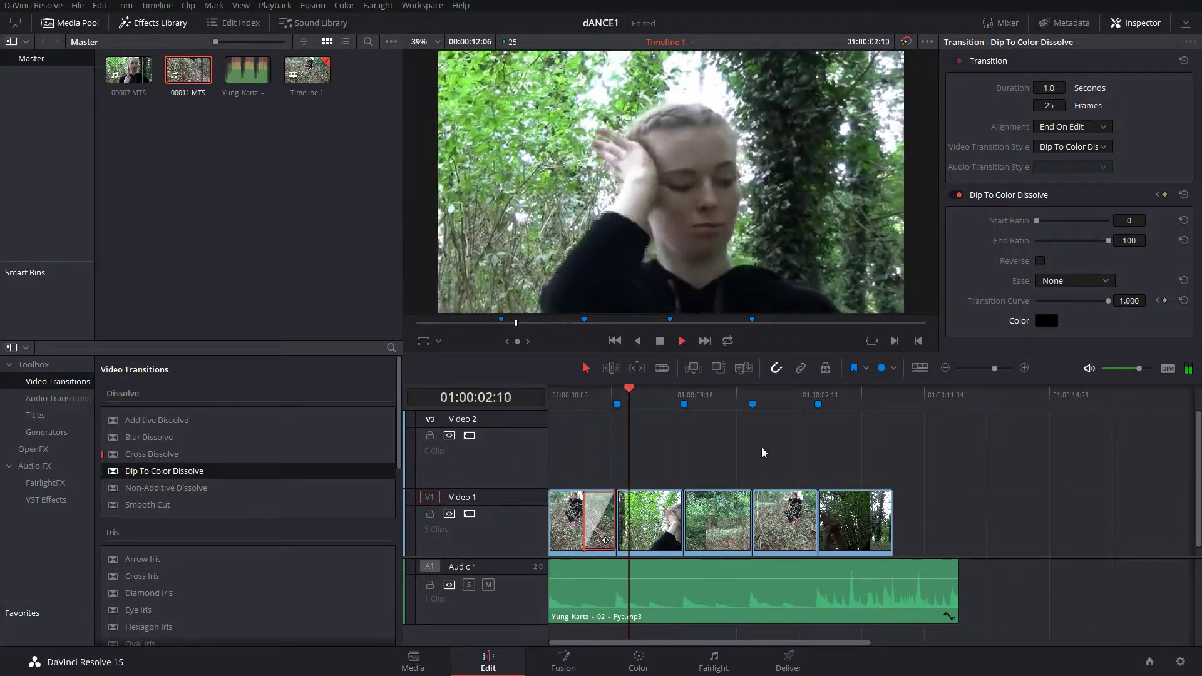
{"action": "left_click", "coordinate": [660, 341]}
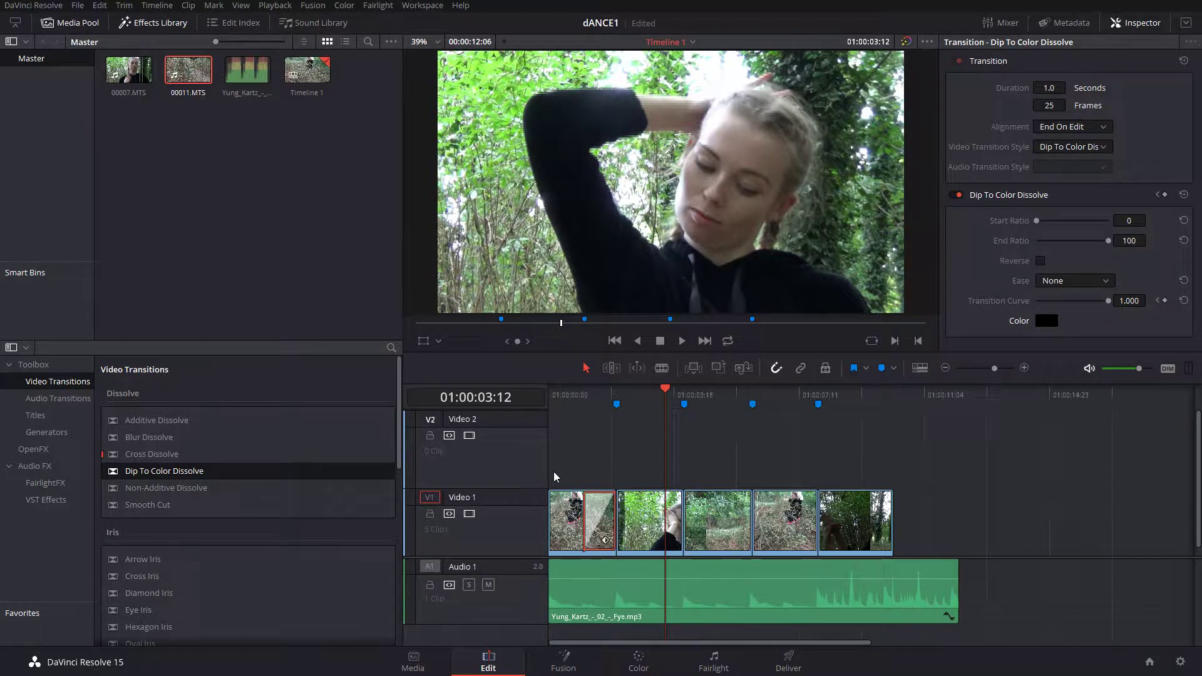
- Browse the video transitions and add a Hexagon Iris at the end of the second clip on Video 1
{"action": "scroll", "coordinate": [181, 427], "scroll_direction": "down", "scroll_amount": 10}
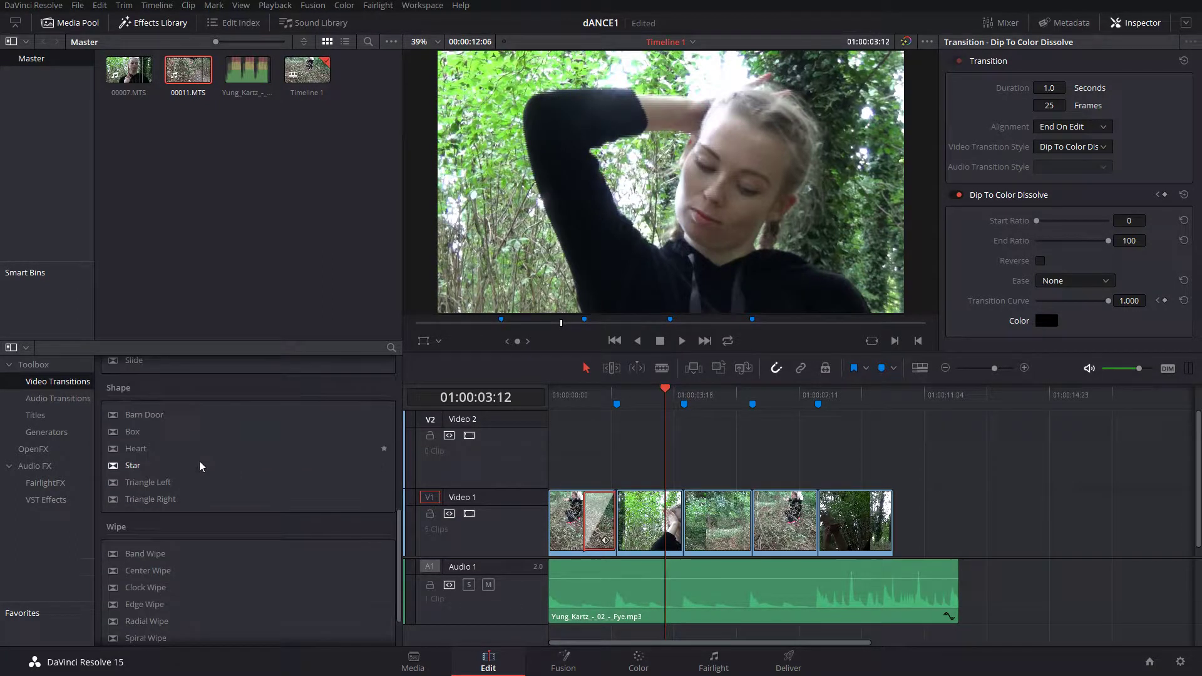
{"action": "scroll", "coordinate": [191, 450], "scroll_direction": "up", "scroll_amount": 10}
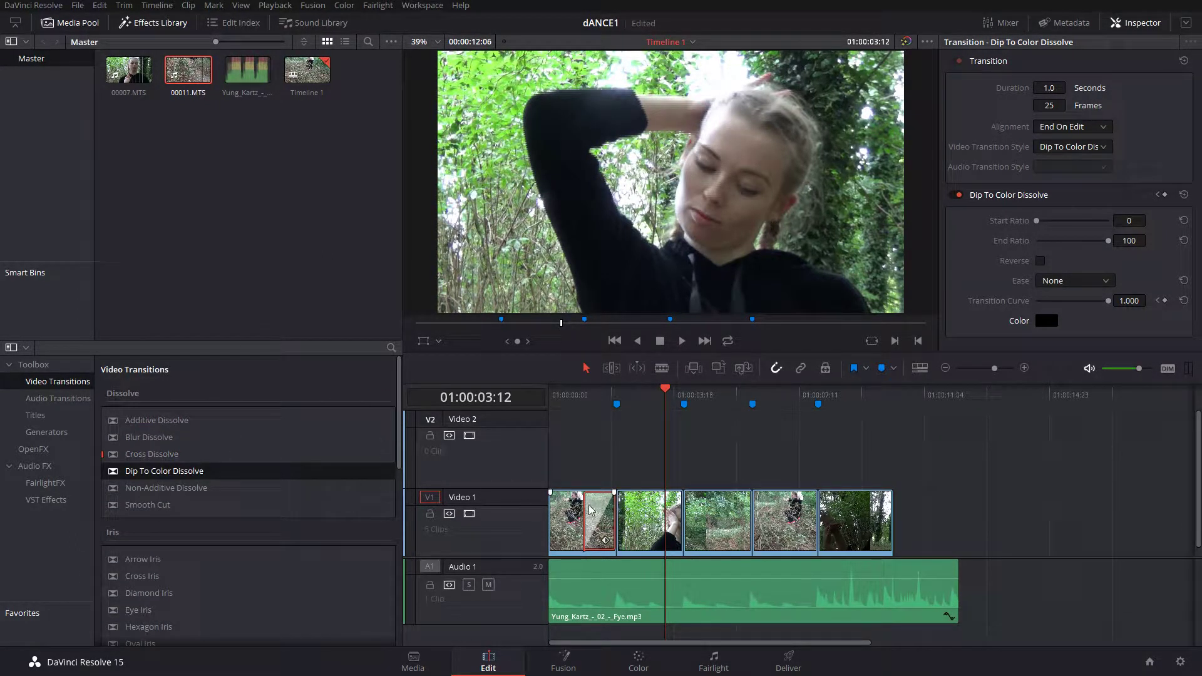
{"action": "scroll", "coordinate": [213, 560], "scroll_direction": "down", "scroll_amount": 3}
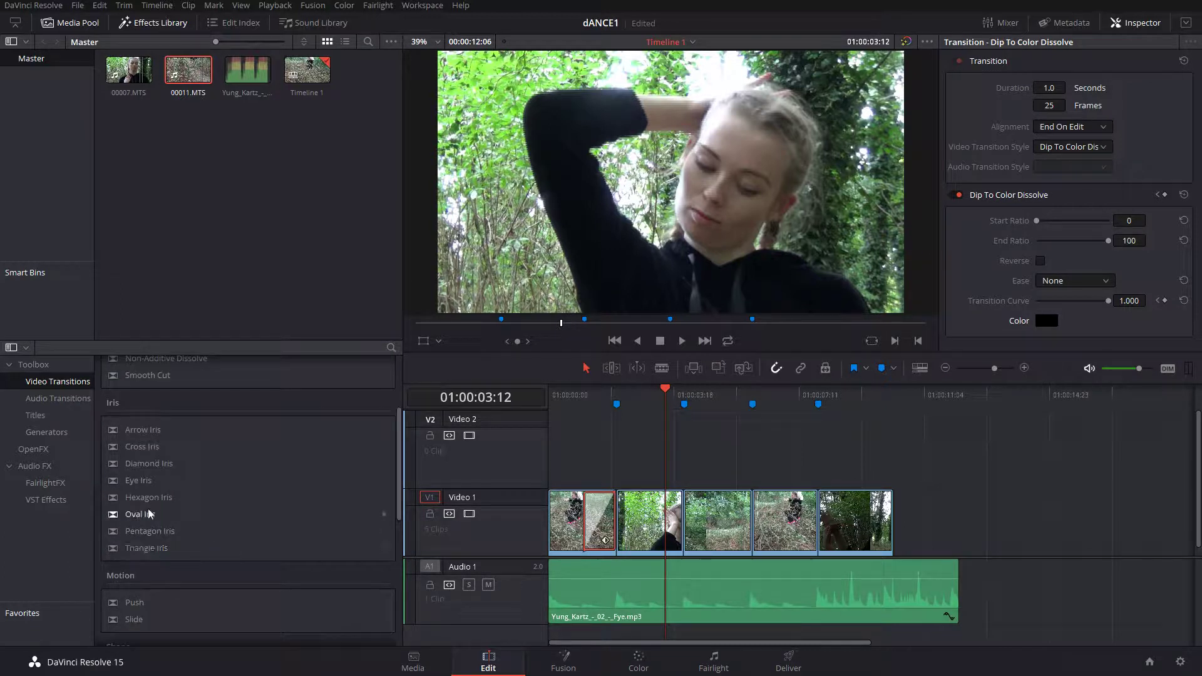
{"action": "left_click_drag", "start_coordinate": [142, 497], "coordinate": [667, 519]}
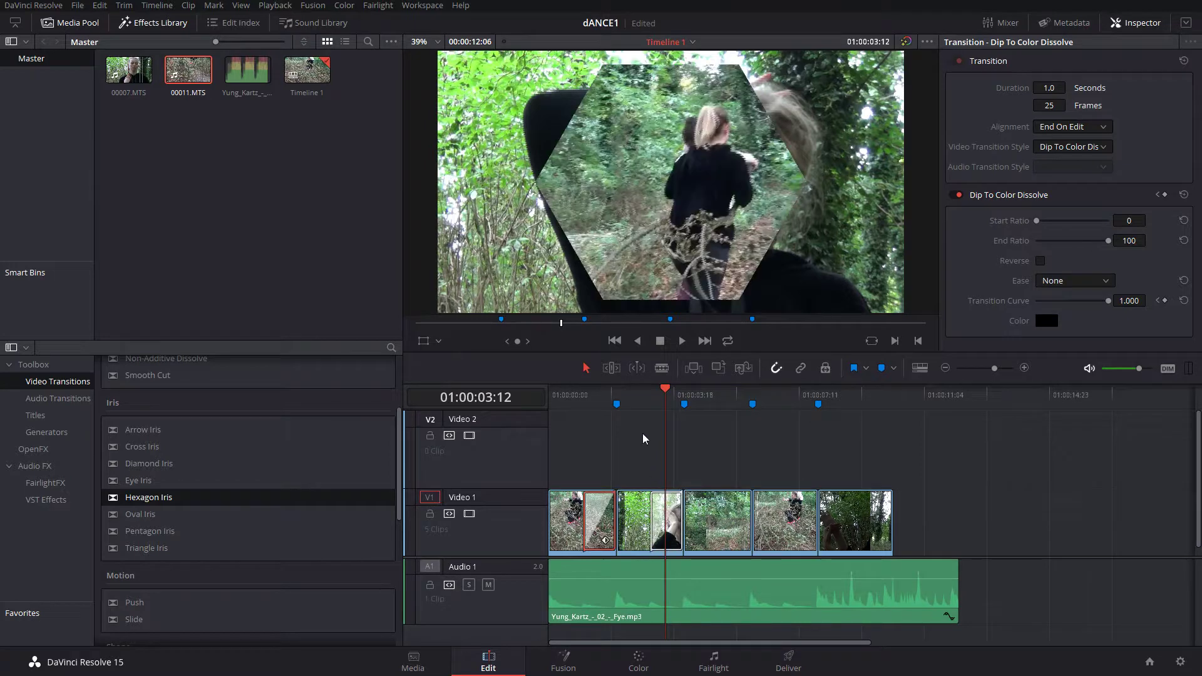
- Play the timeline from within the second clip to review the Hexagon Iris, and delete that transition
{"action": "left_click", "coordinate": [632, 400]}
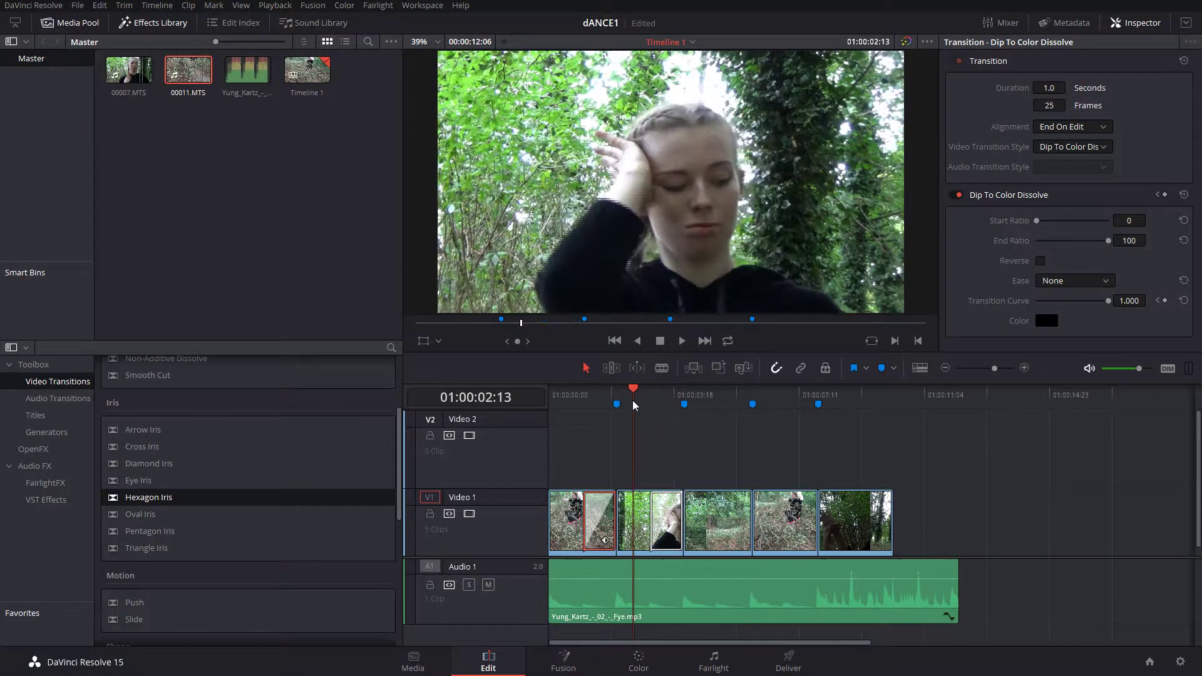
{"action": "left_click", "coordinate": [682, 340]}
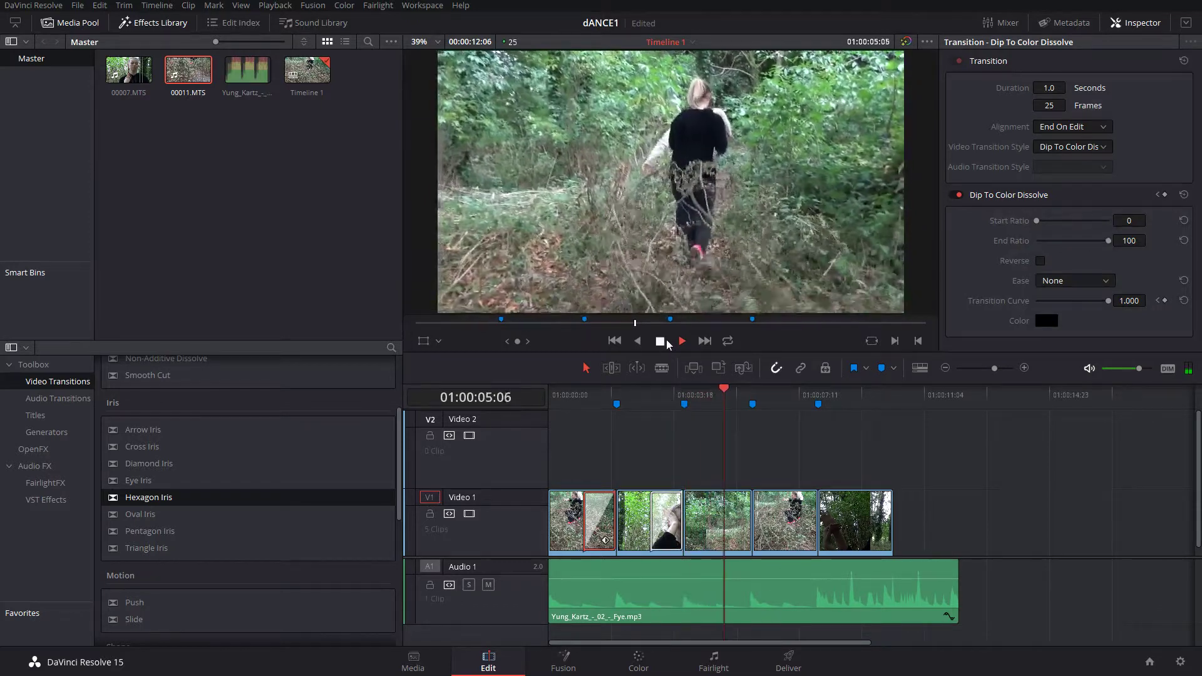
{"action": "key", "text": "space"}
{"action": "left_click", "coordinate": [661, 518]}
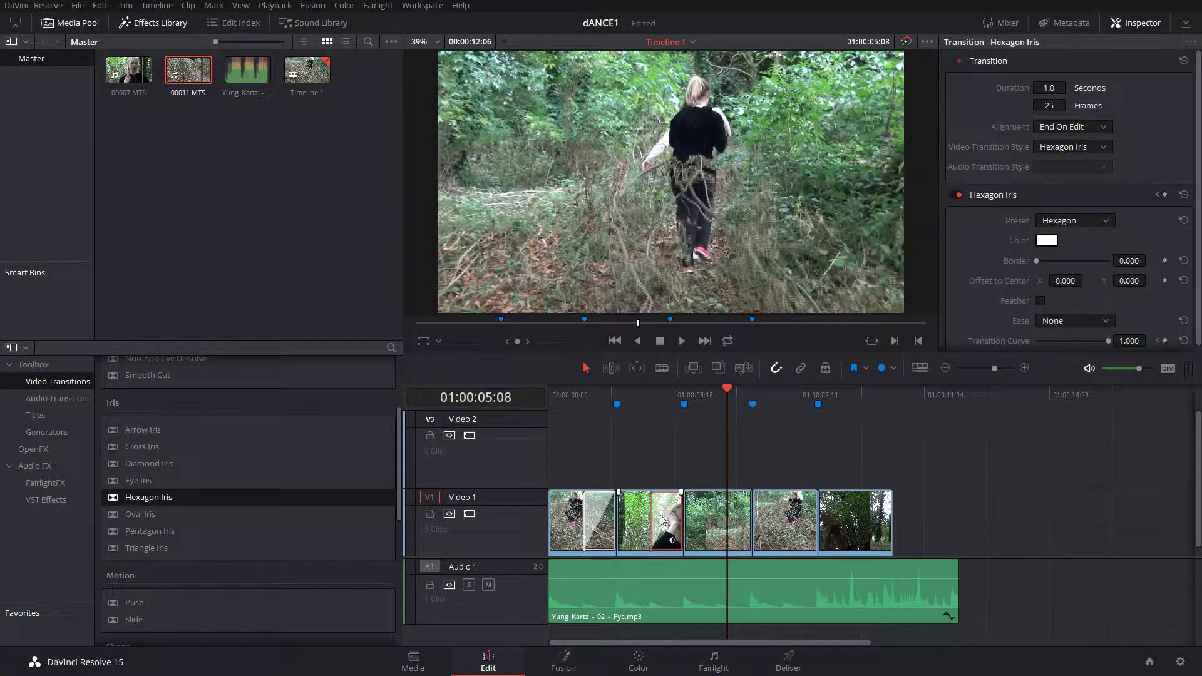
{"action": "key", "text": "Delete"}
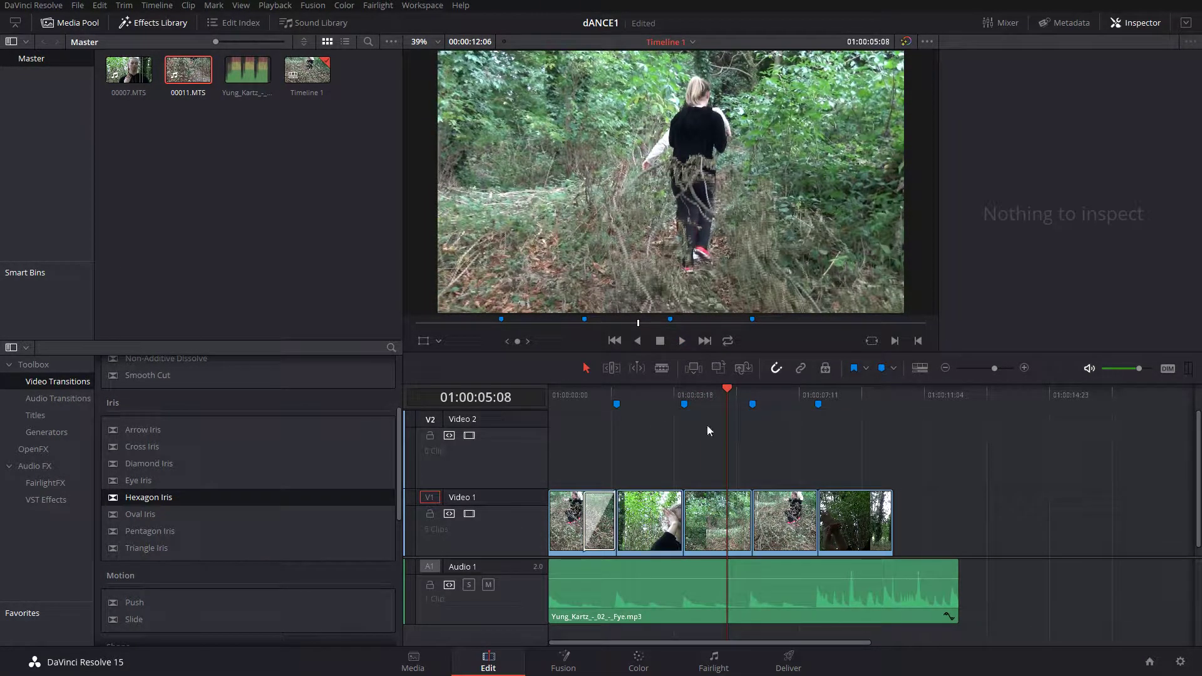
- On the Fairlight page, add a short fade-in and a short fade-out to the music clip on Audio 1
{"action": "left_click_drag", "start_coordinate": [572, 397], "coordinate": [654, 402]}
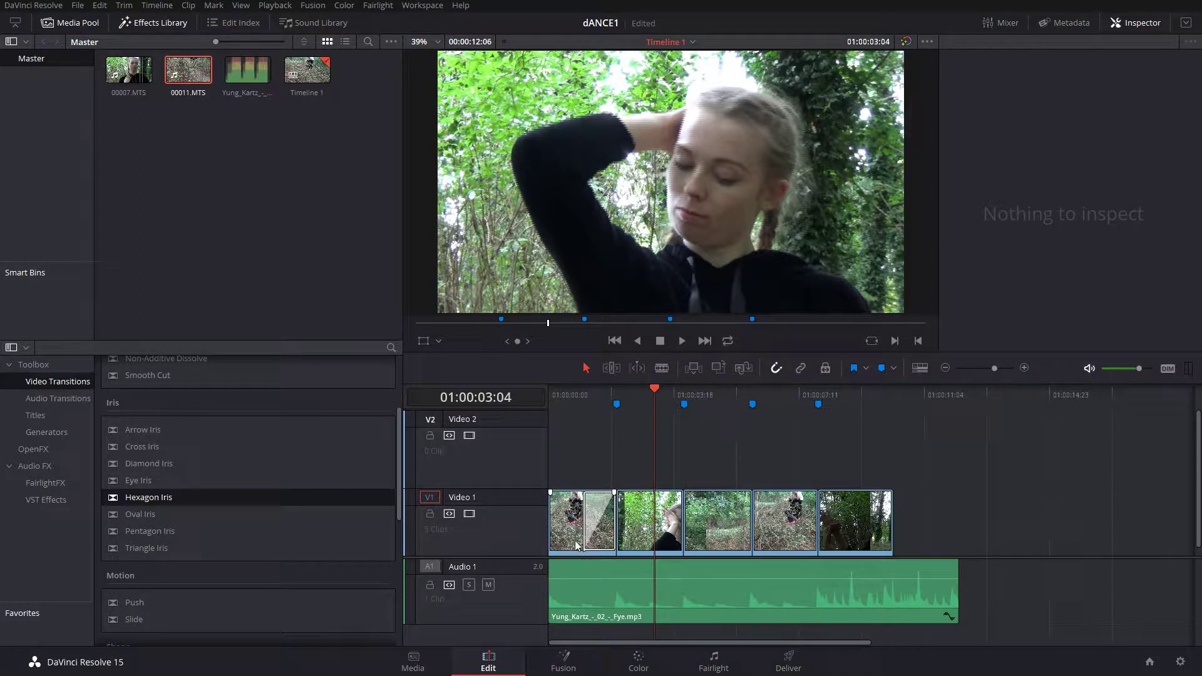
{"action": "left_click", "coordinate": [710, 662]}
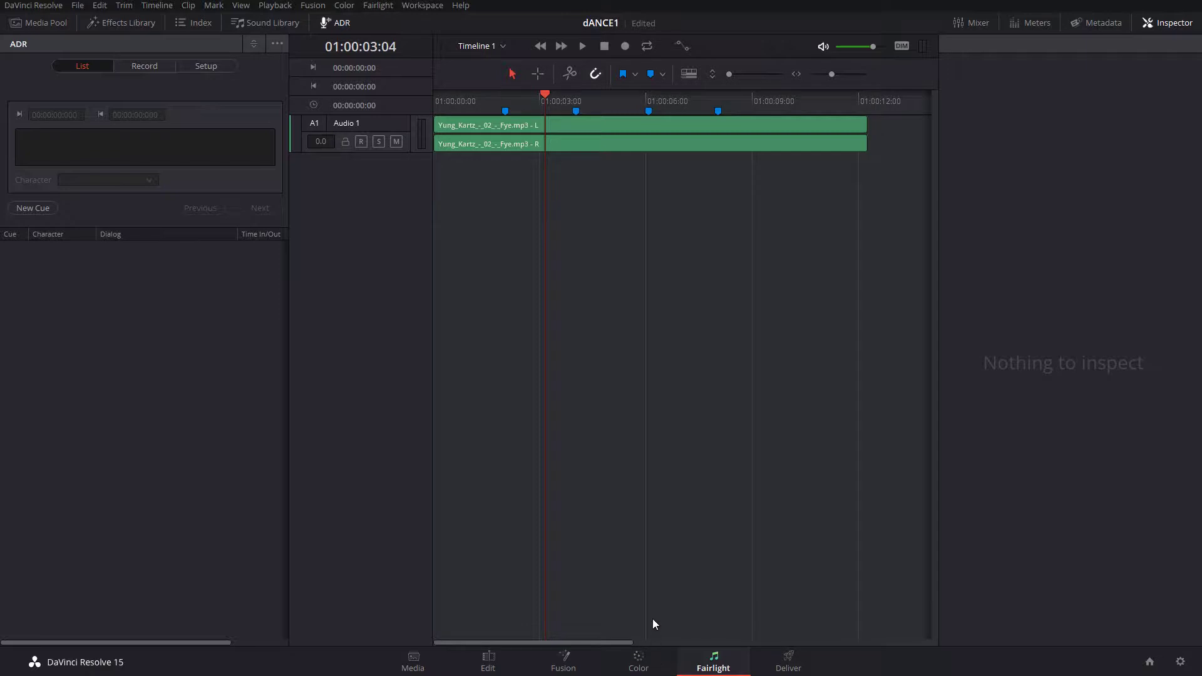
{"action": "left_click", "coordinate": [487, 658]}
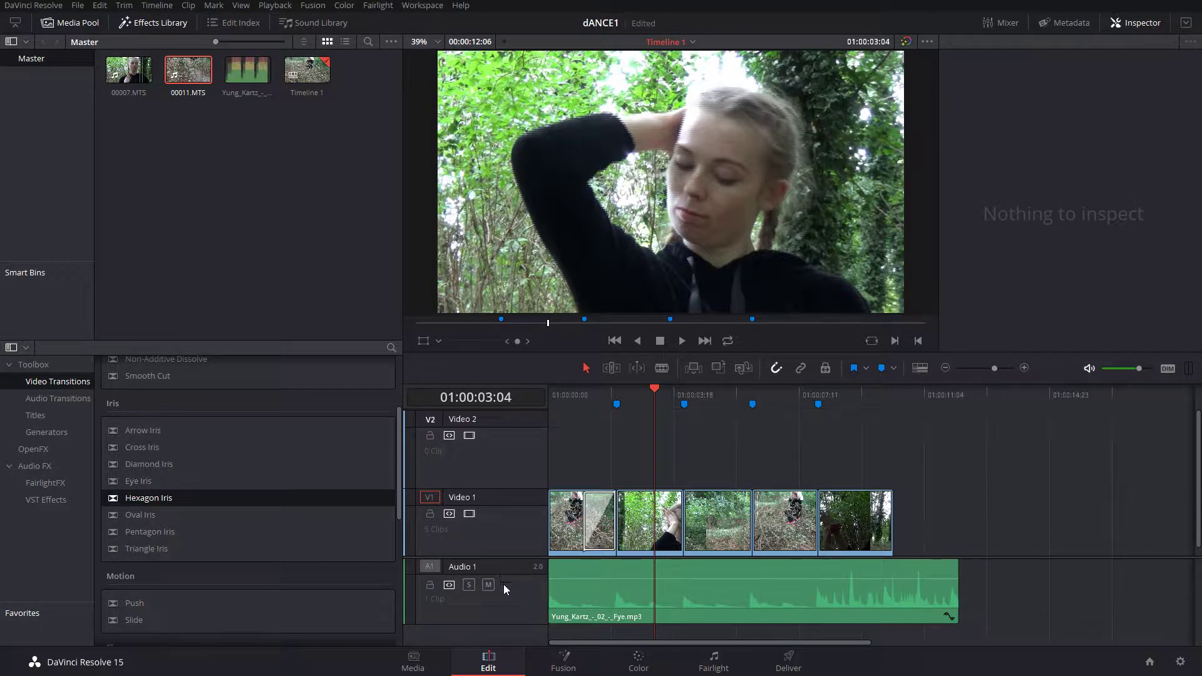
{"action": "left_click", "coordinate": [713, 659]}
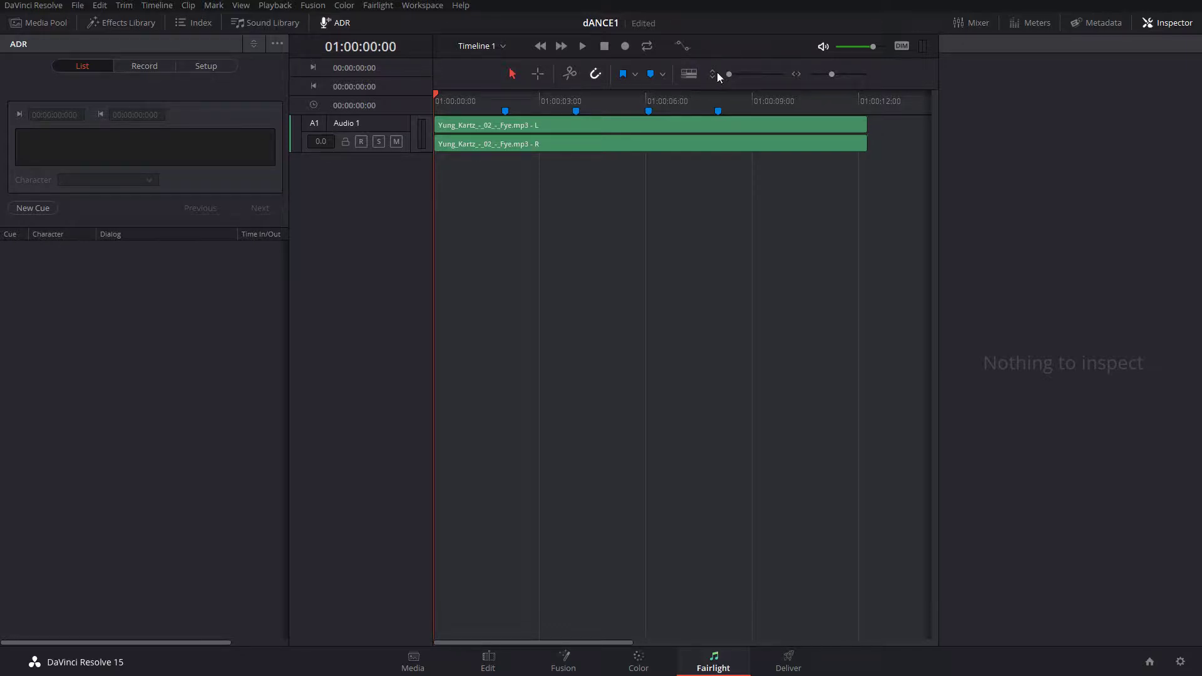
{"action": "left_click_drag", "start_coordinate": [728, 73], "coordinate": [765, 78]}
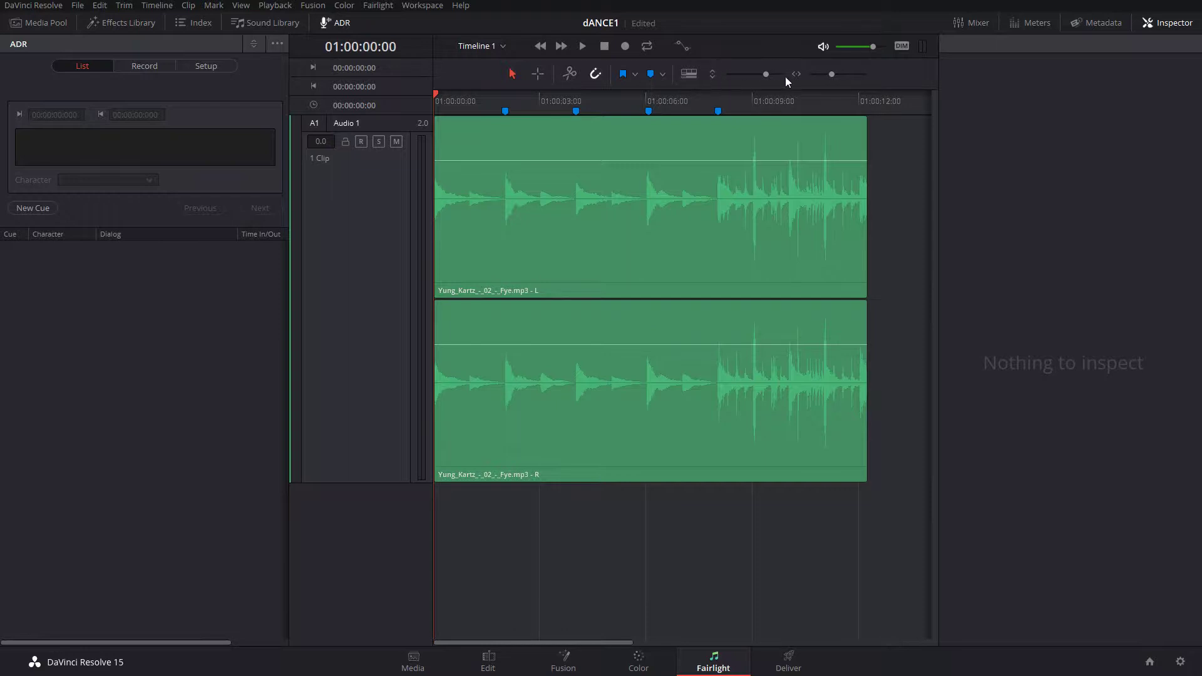
{"action": "left_click_drag", "start_coordinate": [765, 74], "coordinate": [761, 73]}
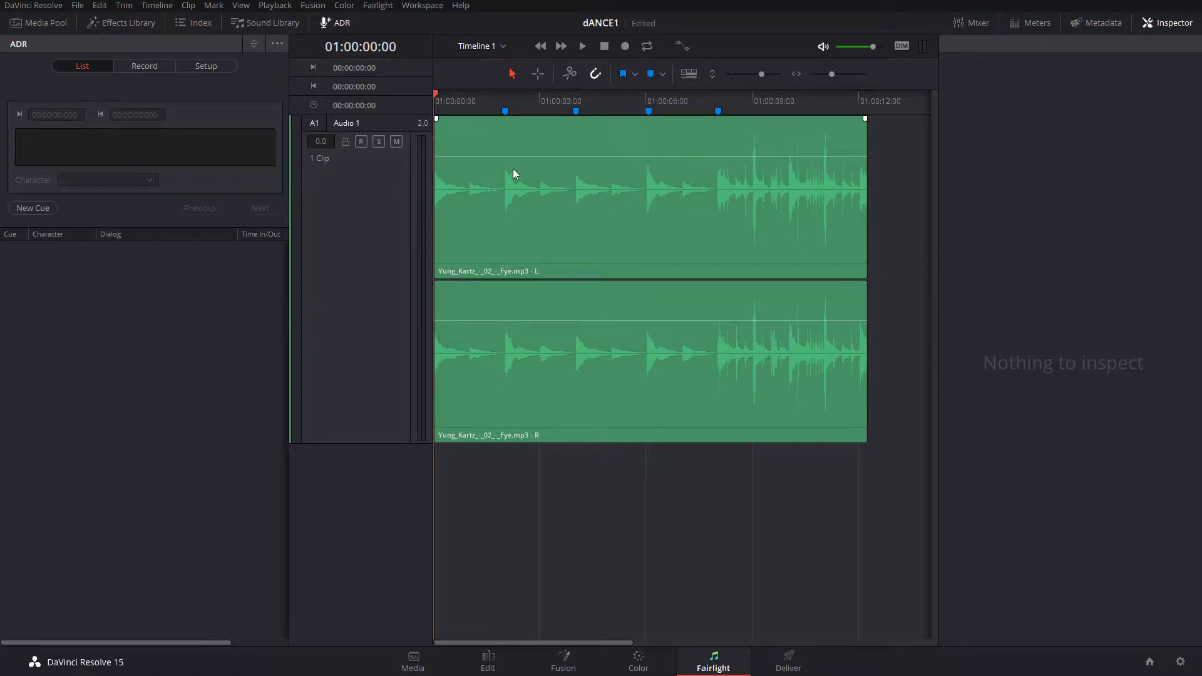
{"action": "left_click_drag", "start_coordinate": [436, 119], "coordinate": [456, 118]}
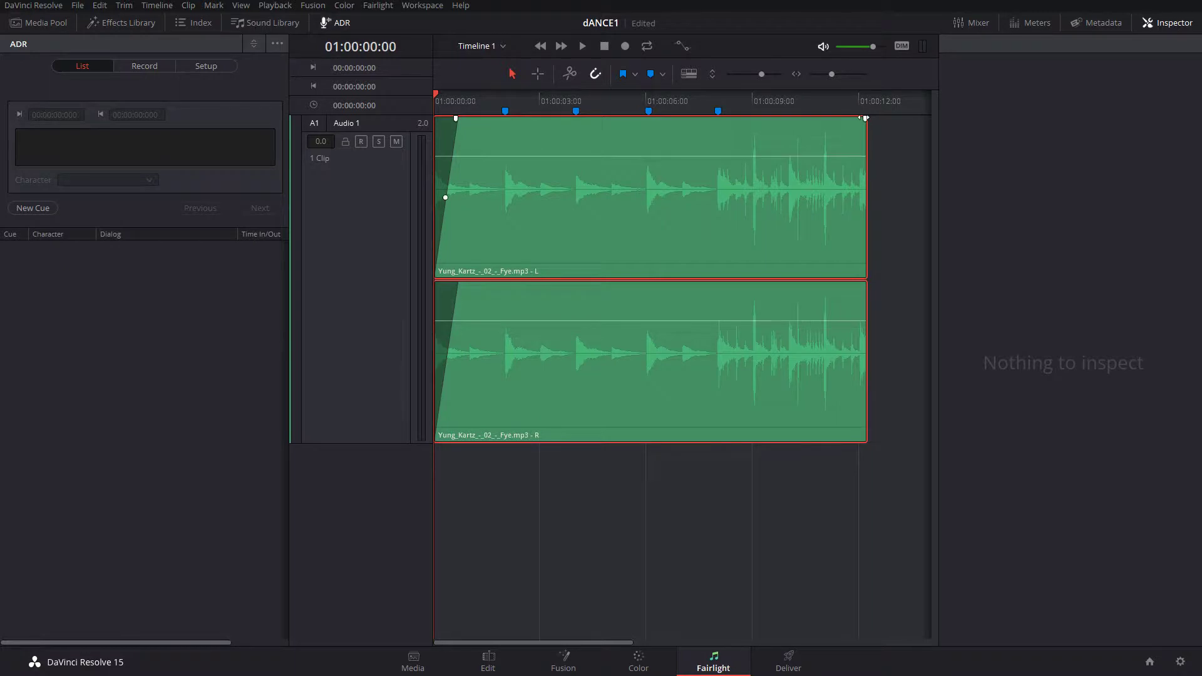
{"action": "left_click_drag", "start_coordinate": [863, 118], "coordinate": [839, 119]}
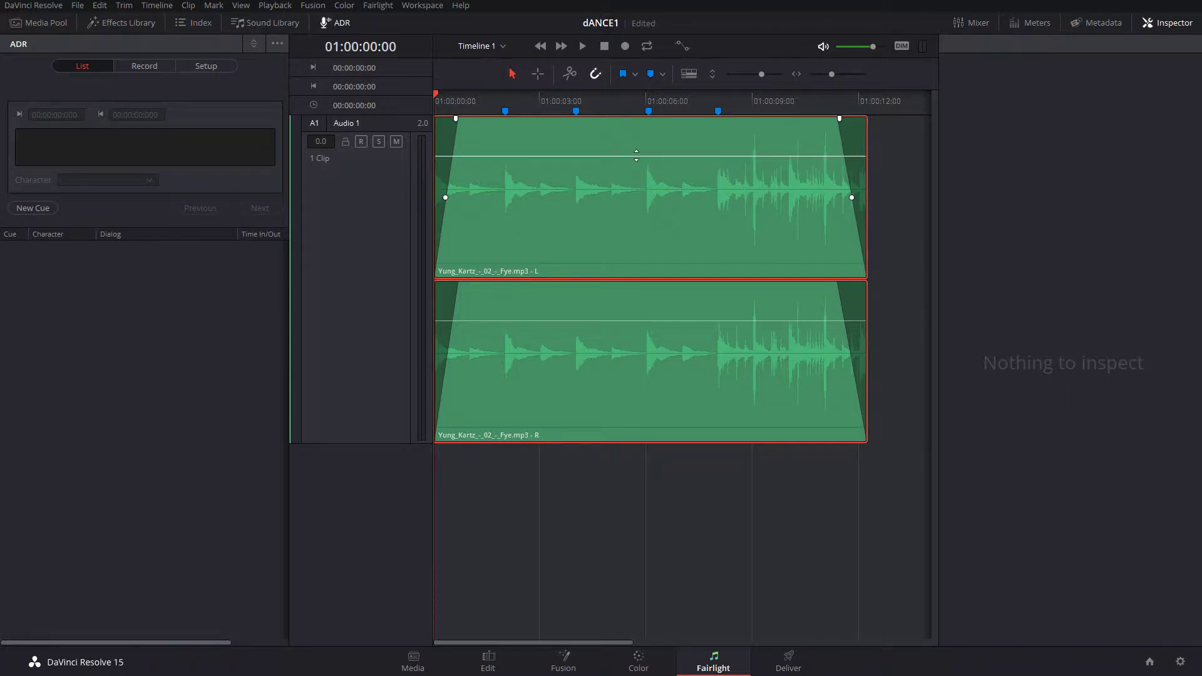
- Raise the music clip's overall volume level strongly, and bring it back down to just above its starting level
{"action": "left_click_drag", "start_coordinate": [636, 156], "coordinate": [644, 135]}
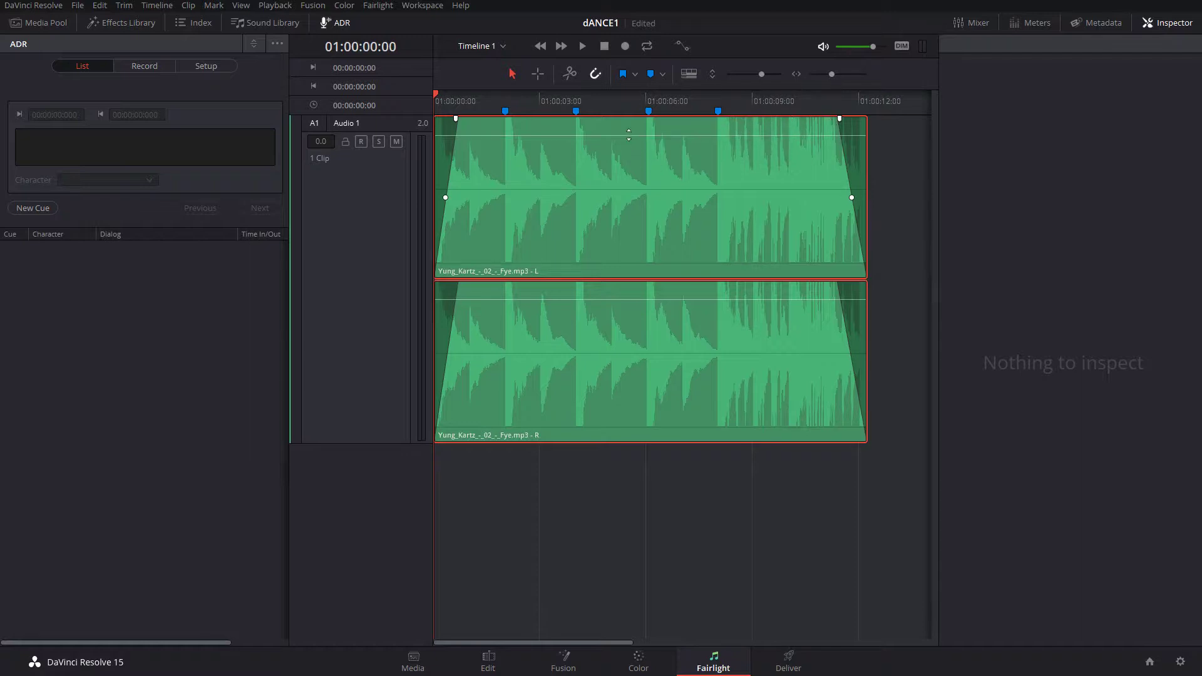
{"action": "left_click_drag", "start_coordinate": [629, 134], "coordinate": [628, 150]}
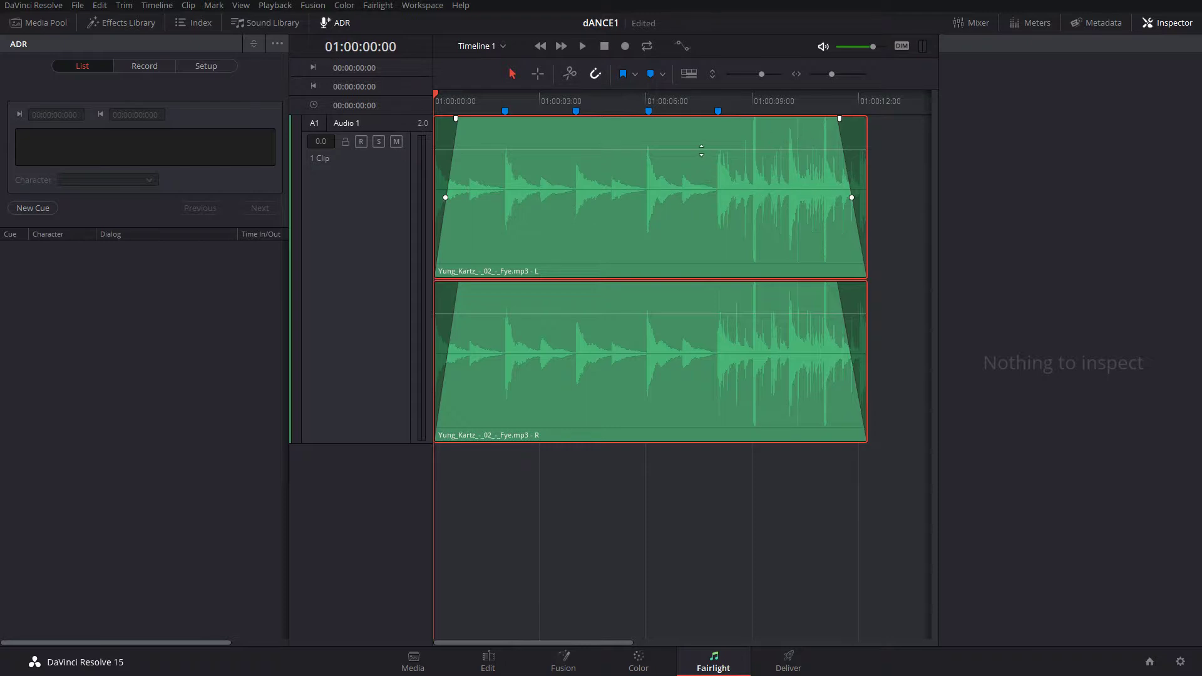
{"action": "left_click_drag", "start_coordinate": [701, 150], "coordinate": [701, 154]}
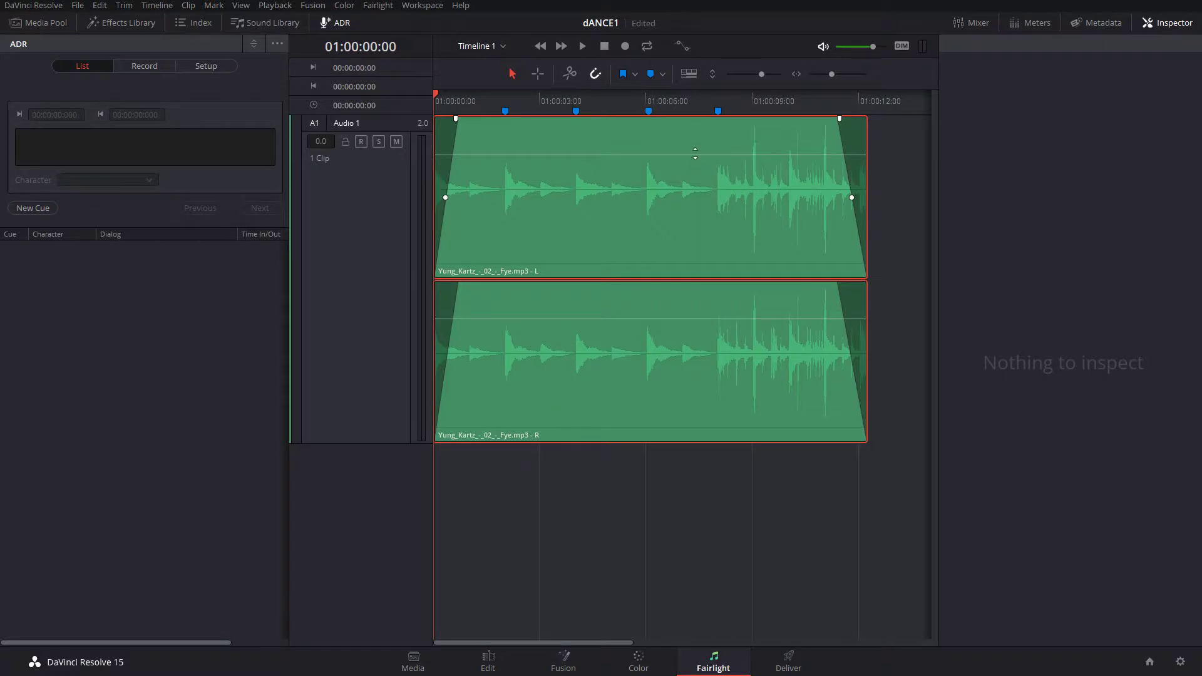
- Add volume keyframes at about 1.6, 3.5, 6.5 and 7.4 seconds in the music clip, raising the level ahead of the last one
{"action": "left_click", "coordinate": [695, 155], "text": "alt"}
{"action": "left_click_drag", "start_coordinate": [694, 153], "coordinate": [694, 155]}
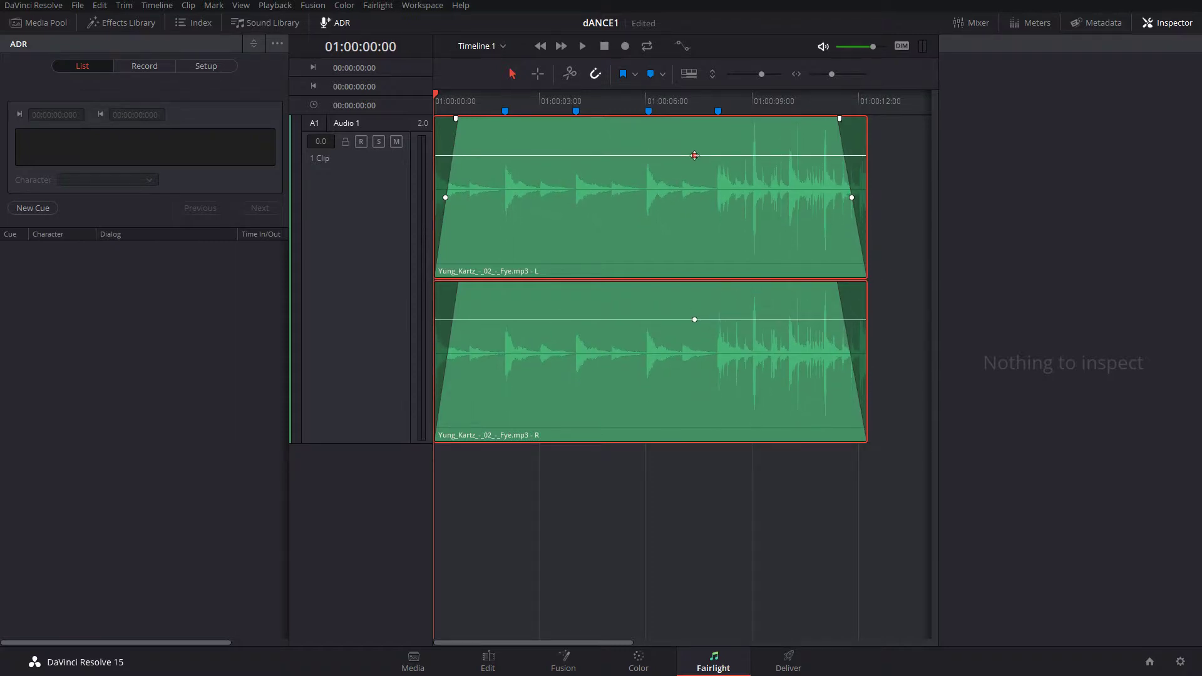
{"action": "left_click", "coordinate": [662, 154], "text": "alt"}
{"action": "left_click_drag", "start_coordinate": [661, 155], "coordinate": [662, 144]}
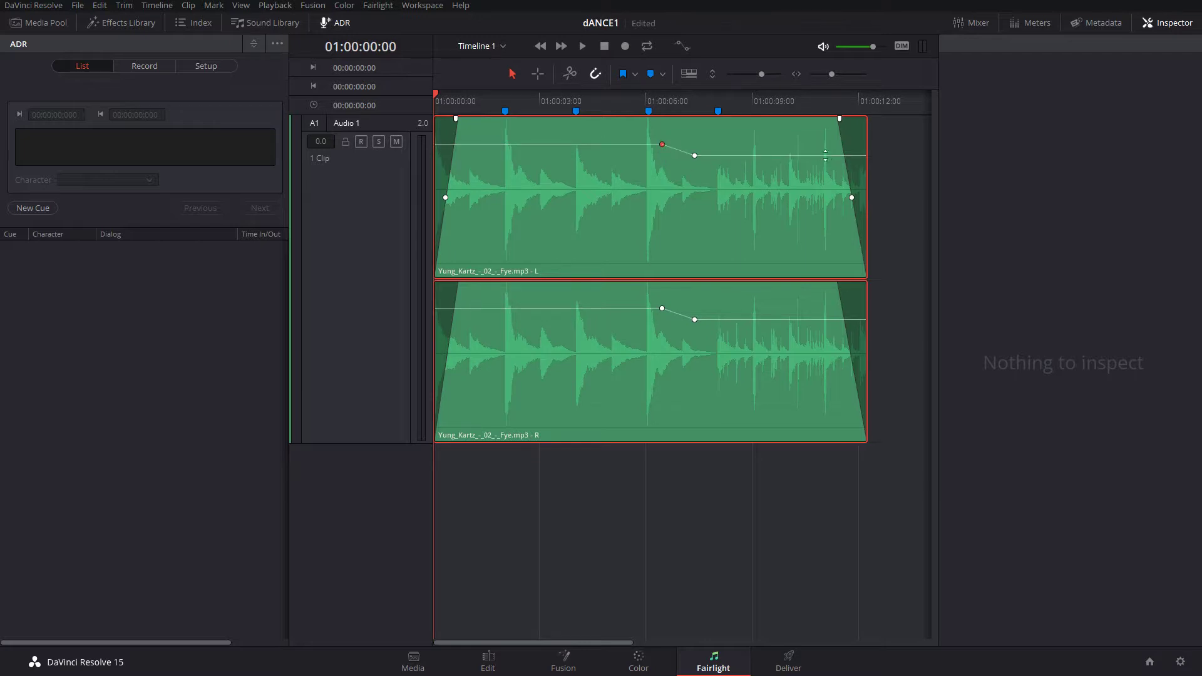
{"action": "left_click", "coordinate": [557, 145], "text": "alt"}
{"action": "left_click_drag", "start_coordinate": [492, 145], "coordinate": [554, 147]}
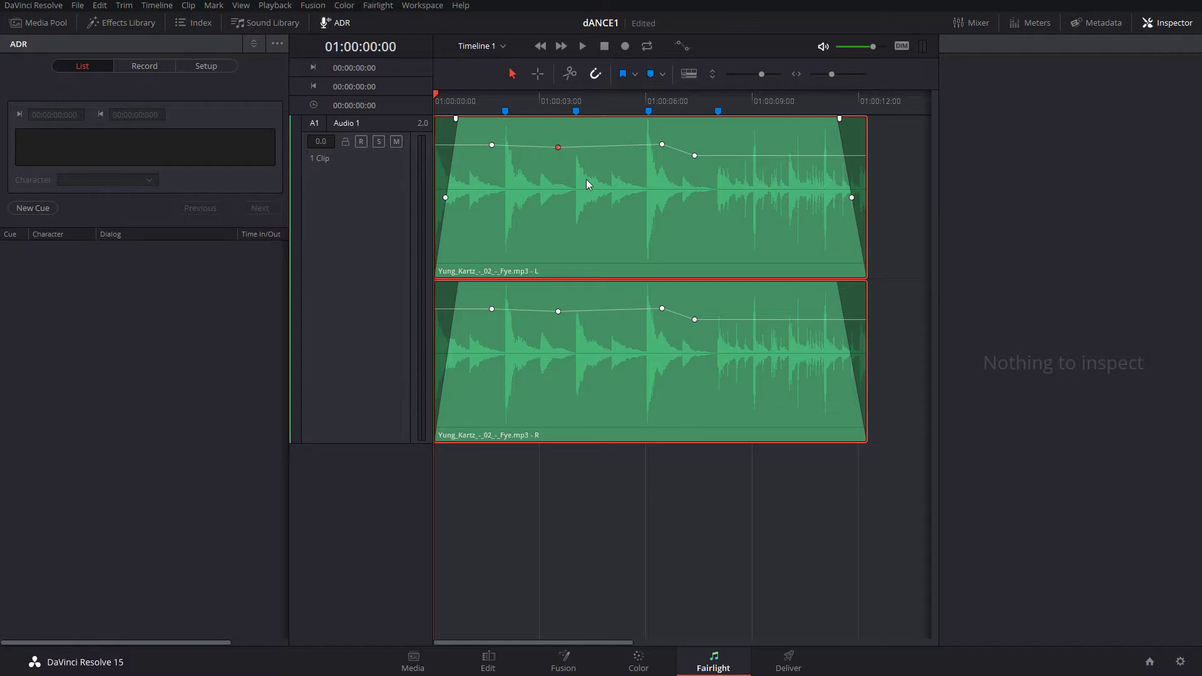
- Add volume keyframes just before and at the third marker, lower the one at the marker, and readjust the clip's fade-out
{"action": "left_click", "coordinate": [633, 308]}
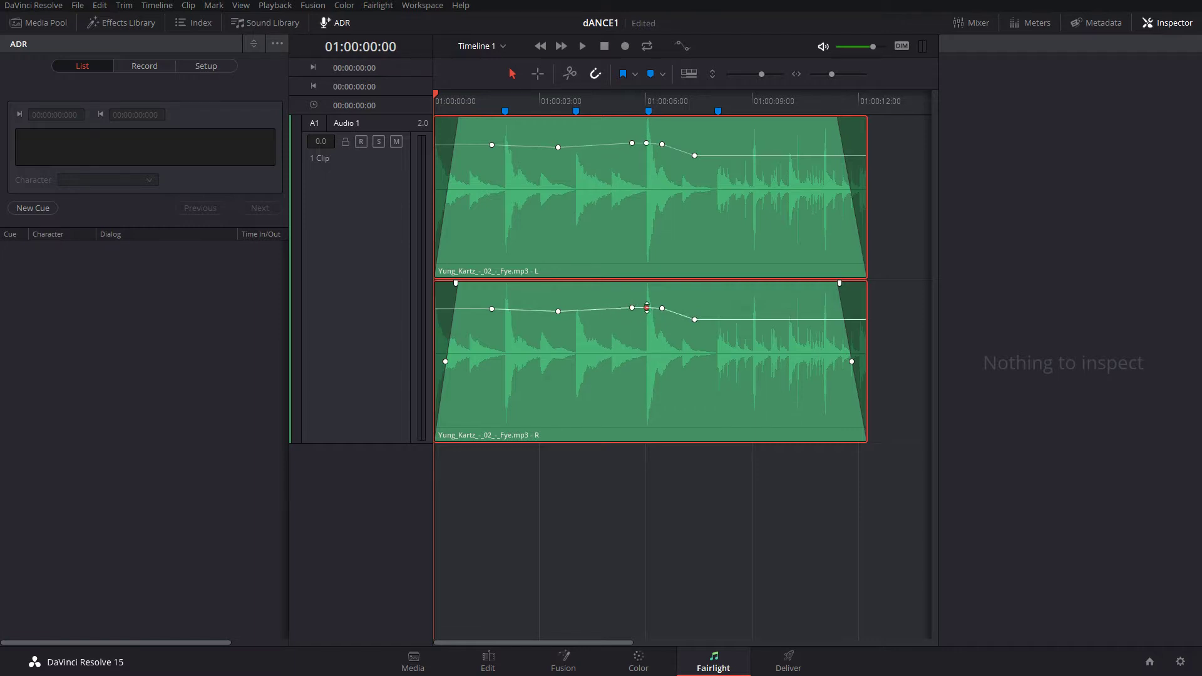
{"action": "left_click", "coordinate": [647, 311]}
{"action": "left_click_drag", "start_coordinate": [646, 311], "coordinate": [646, 316]}
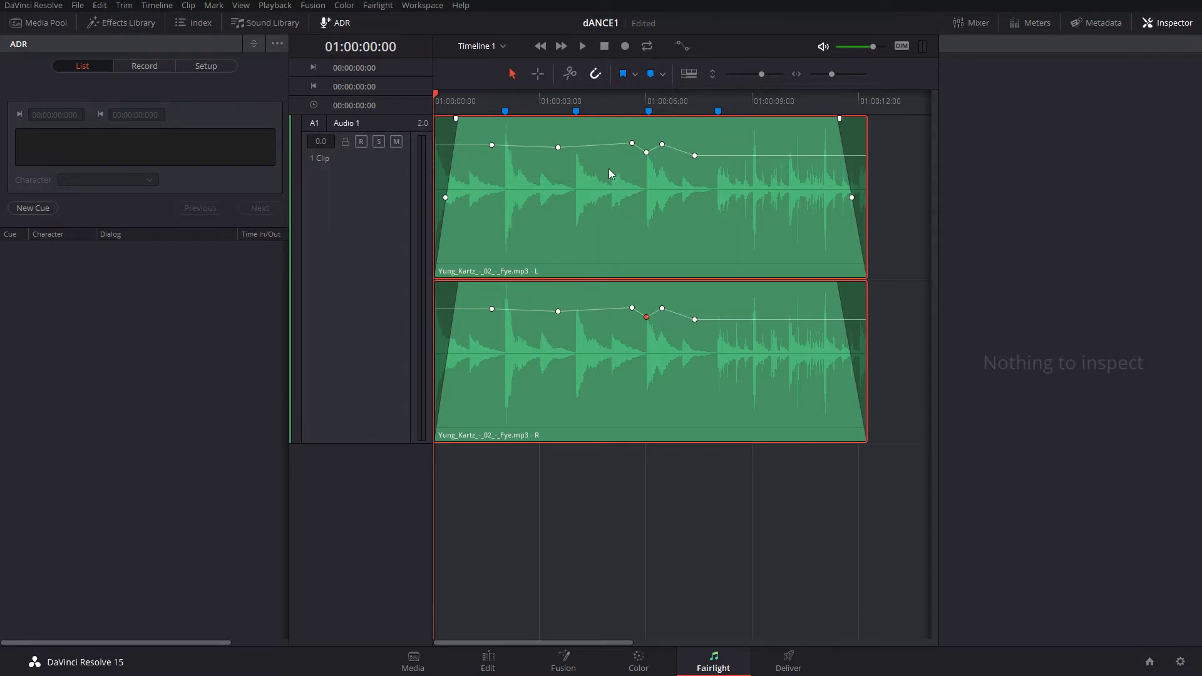
{"action": "mouse_move", "coordinate": [833, 118]}
{"action": "left_mouse_down"}
{"action": "mouse_move", "coordinate": [850, 117]}
{"action": "mouse_move", "coordinate": [820, 115]}
{"action": "mouse_move", "coordinate": [862, 117]}
{"action": "mouse_move", "coordinate": [840, 117]}
{"action": "left_mouse_up"}
- On the Edit page, replace the music clip's last volume keyframe with a new one slightly further along, lowered to quieten the ending
{"action": "left_click", "coordinate": [489, 662]}
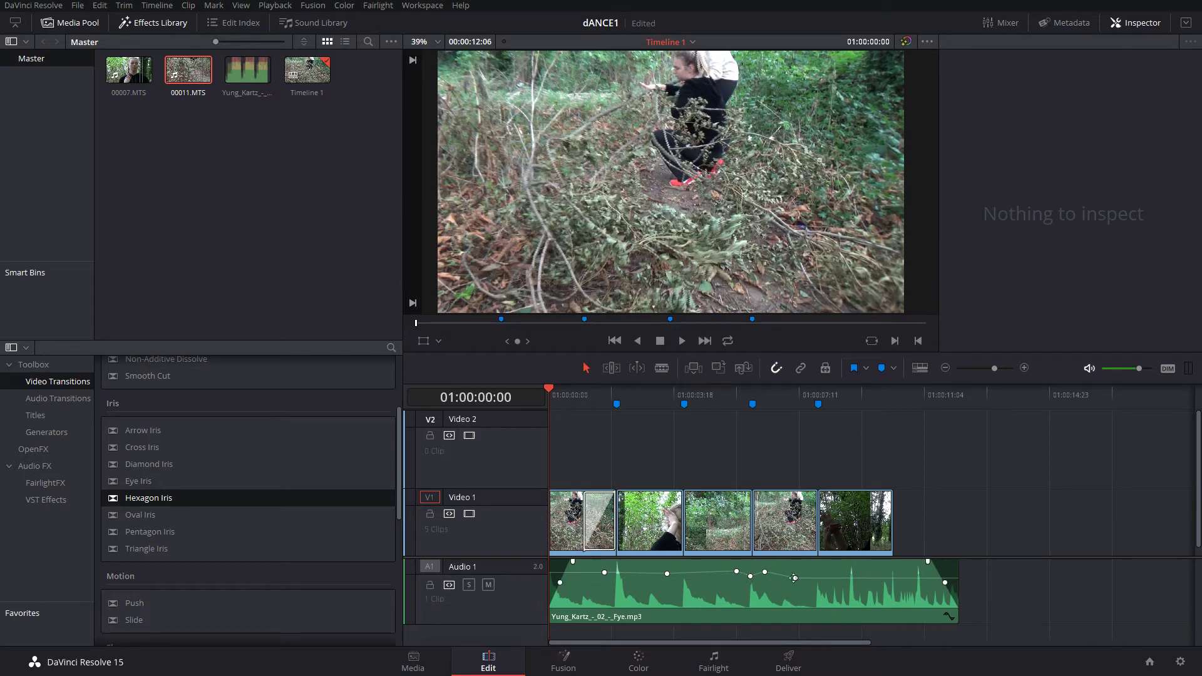
{"action": "left_click", "coordinate": [796, 578]}
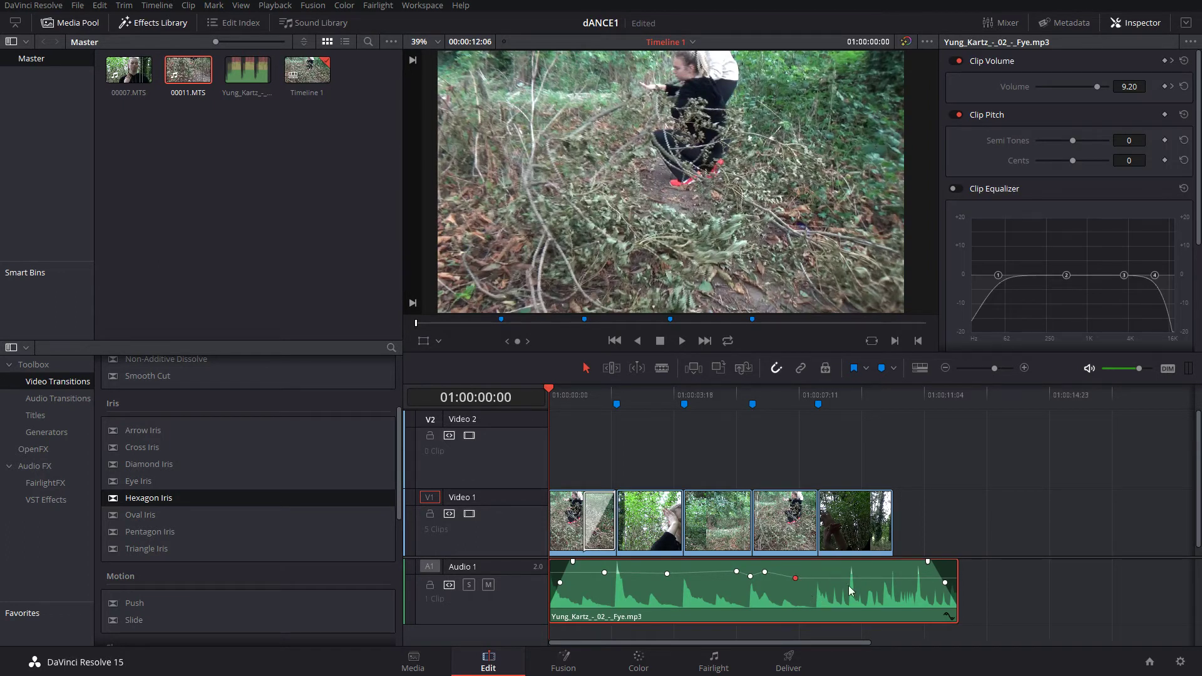
{"action": "key", "text": "Delete"}
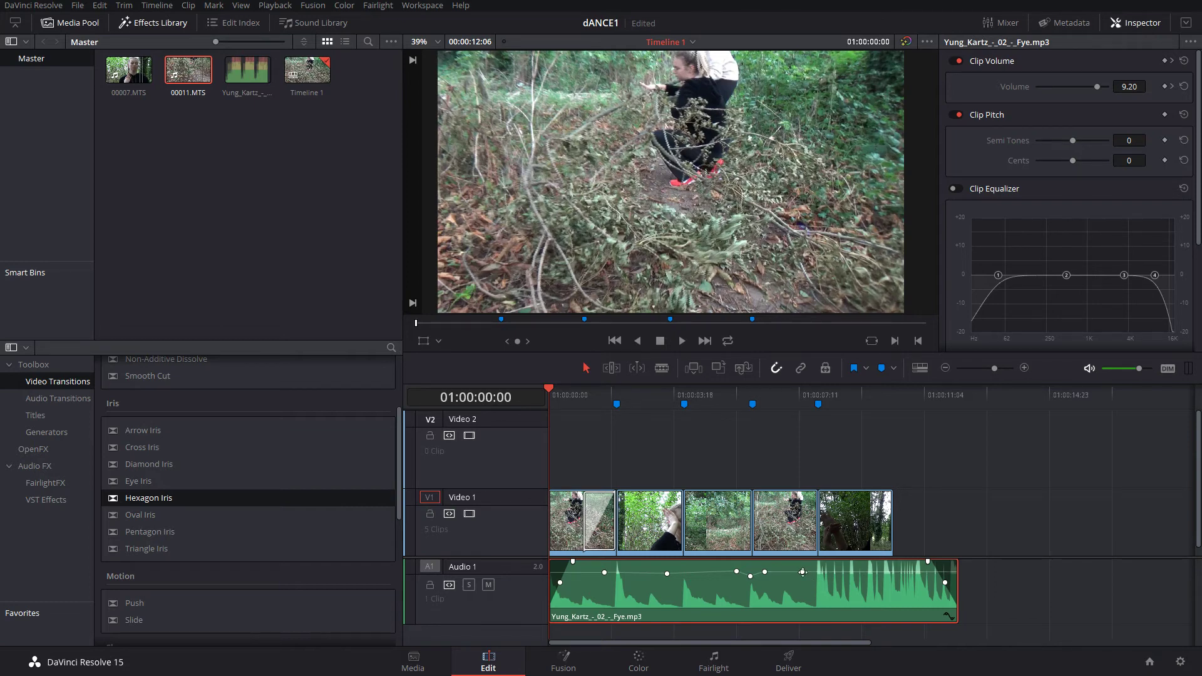
{"action": "left_click", "coordinate": [802, 571], "text": "alt"}
{"action": "left_click_drag", "start_coordinate": [802, 572], "coordinate": [803, 575]}
{"action": "left_click_drag", "start_coordinate": [803, 573], "coordinate": [802, 577]}
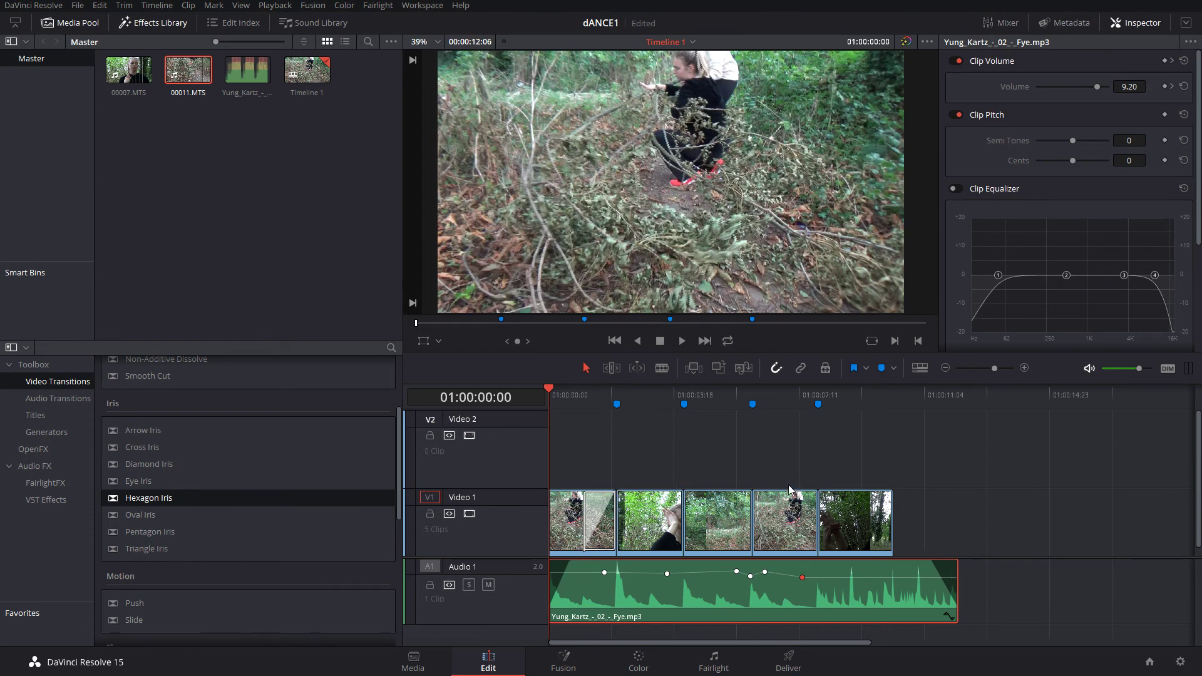
{"action": "left_click", "coordinate": [157, 504]}
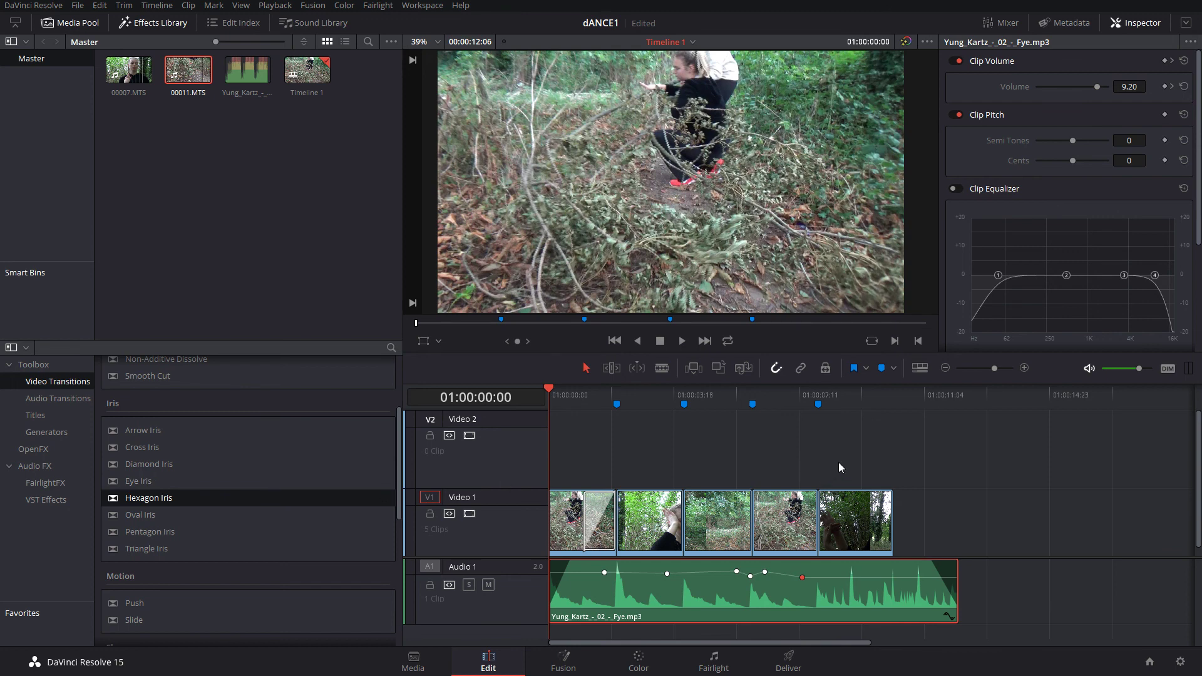